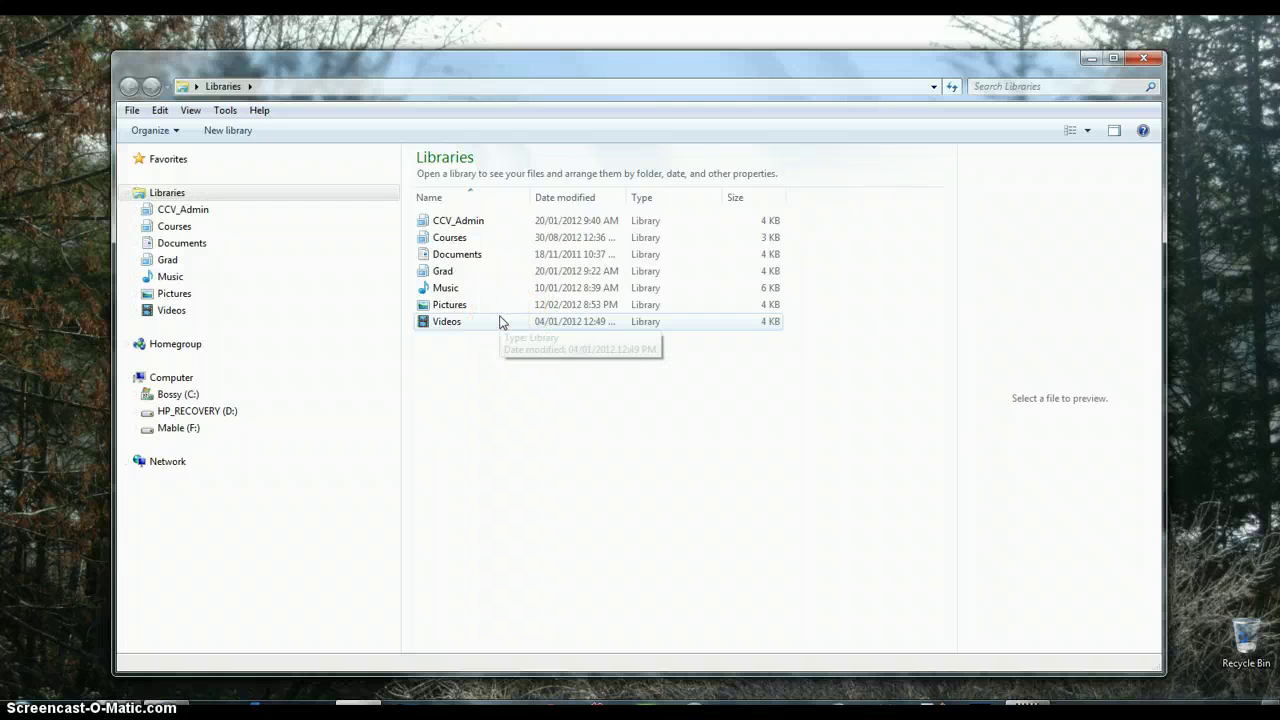
- Expand the C: drive in the folder tree and open its Users folder
{"action": "left_click", "coordinate": [477, 310]}
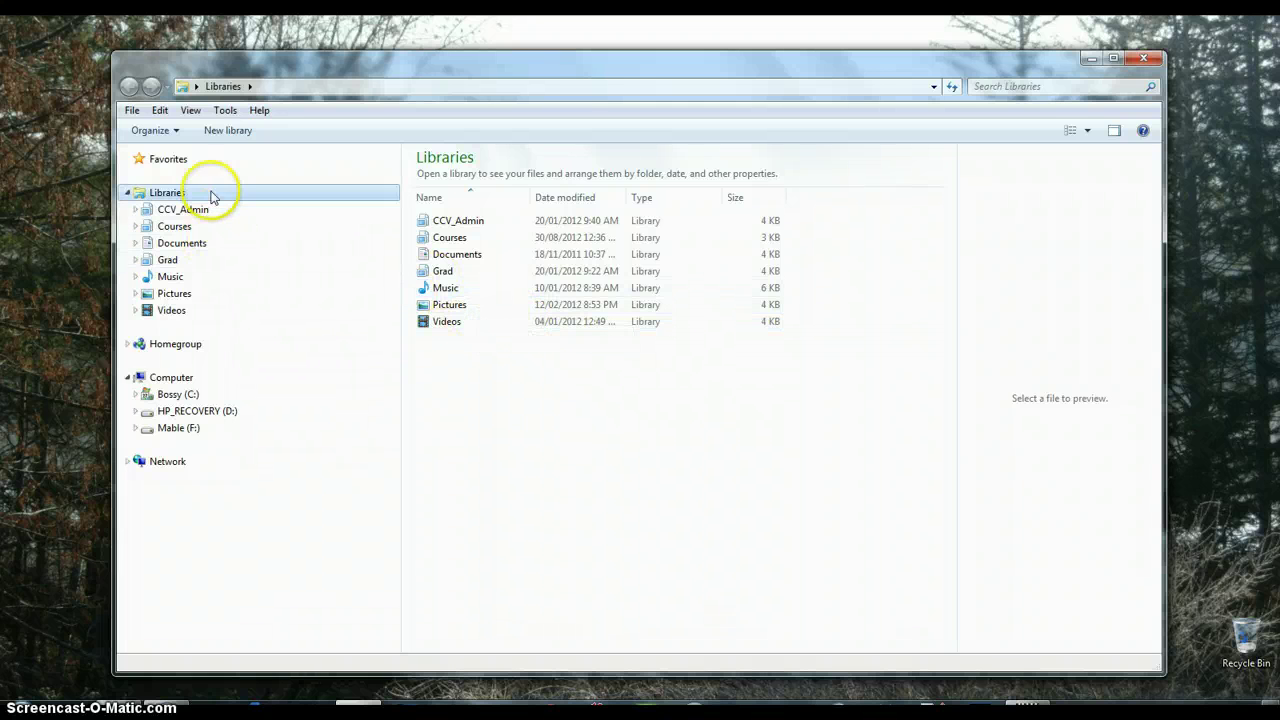
{"action": "left_click", "coordinate": [172, 198]}
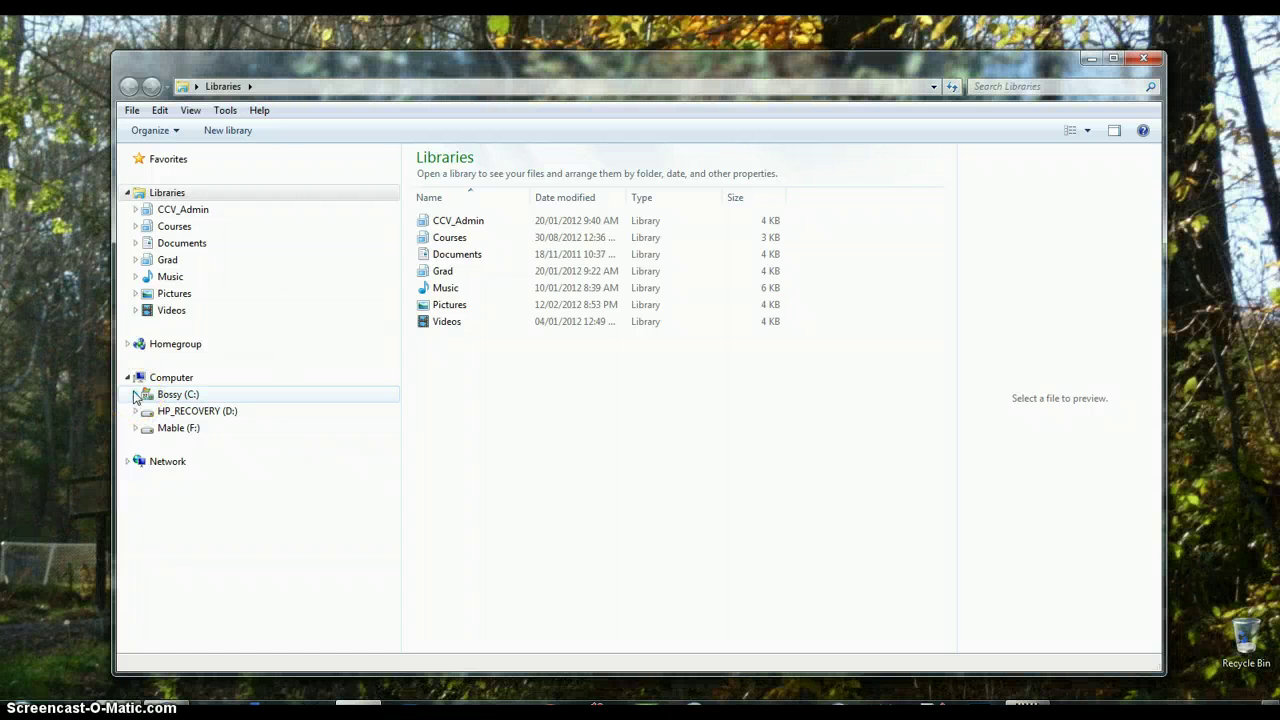
{"action": "left_click", "coordinate": [136, 395]}
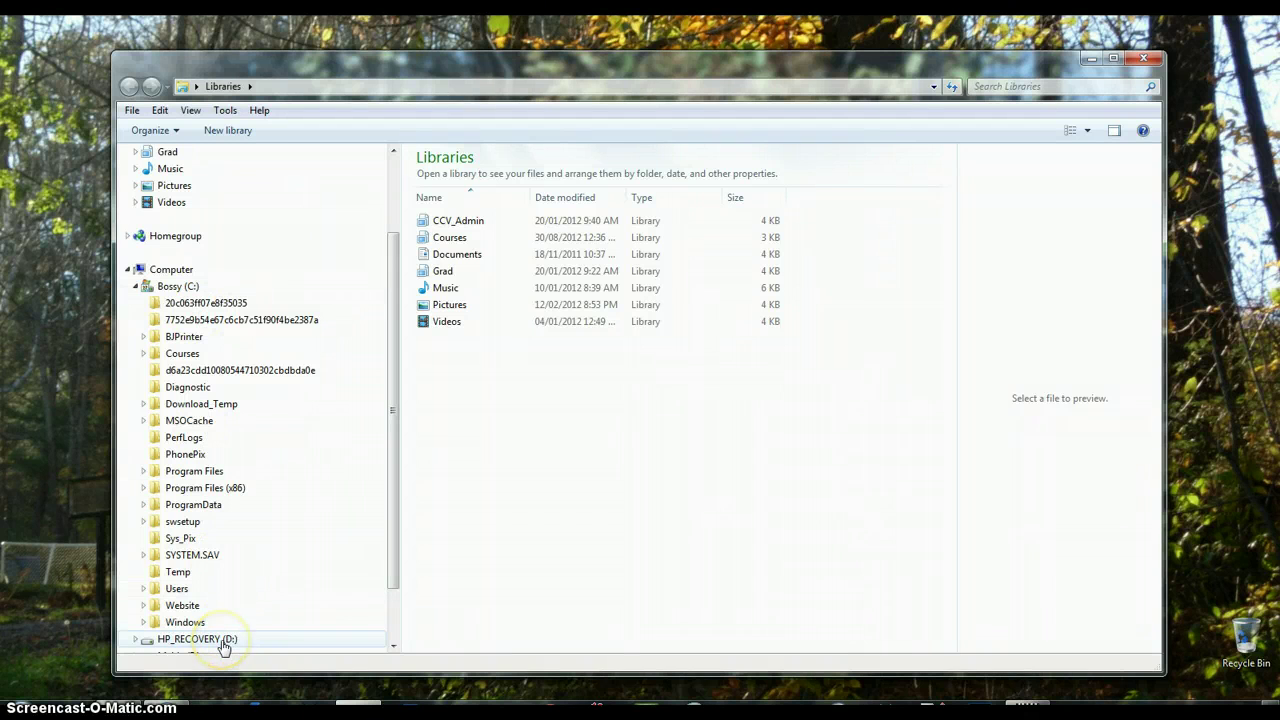
{"action": "left_click_drag", "start_coordinate": [403, 571], "coordinate": [397, 586]}
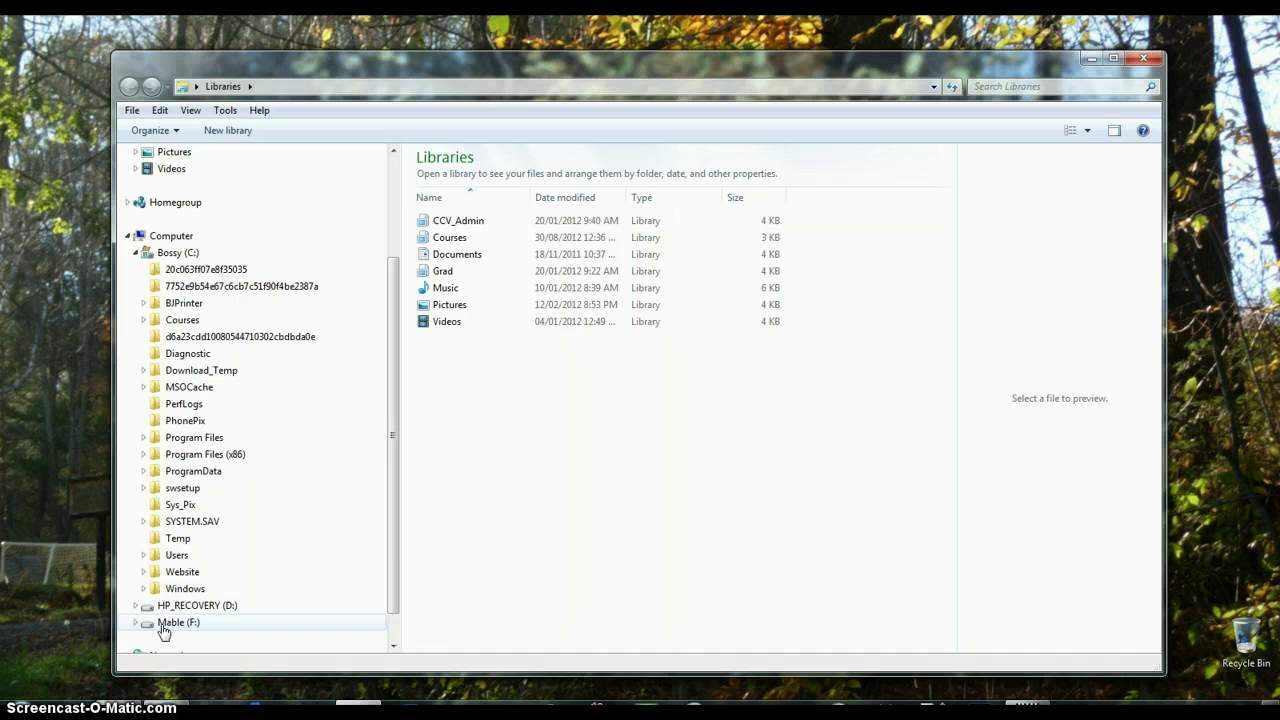
{"action": "left_click_drag", "start_coordinate": [400, 586], "coordinate": [395, 563]}
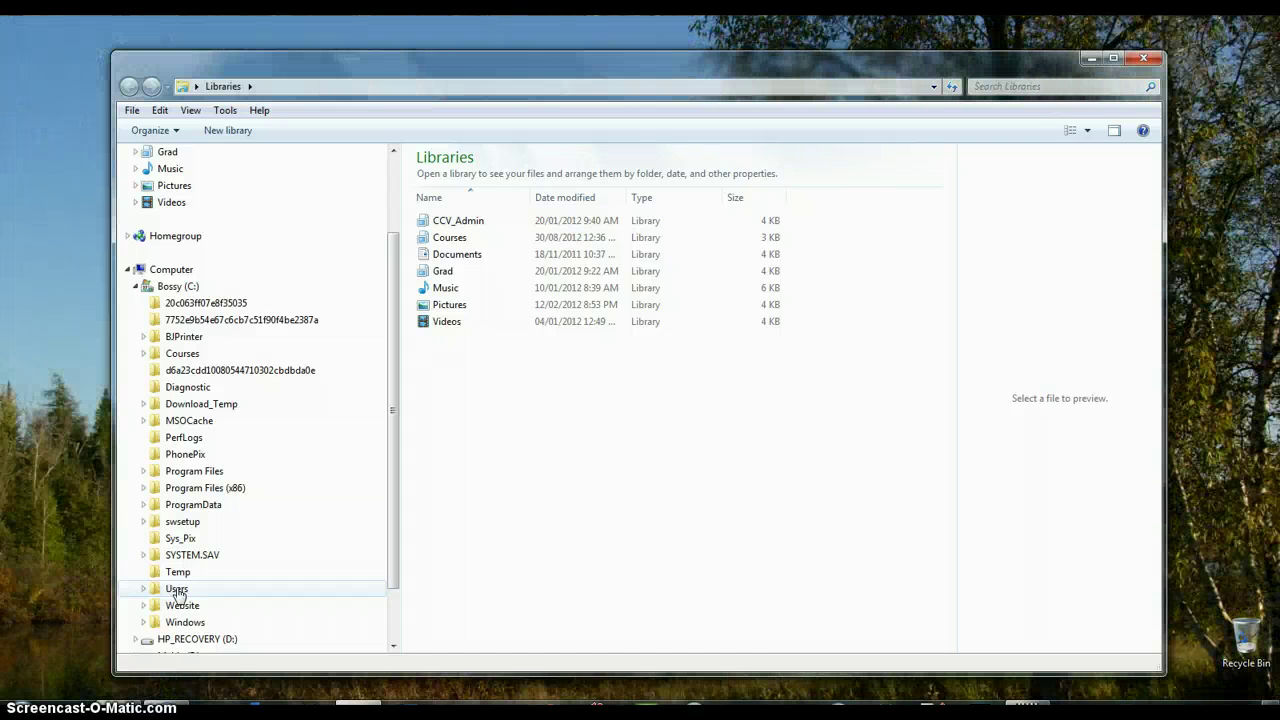
{"action": "left_click", "coordinate": [178, 590]}
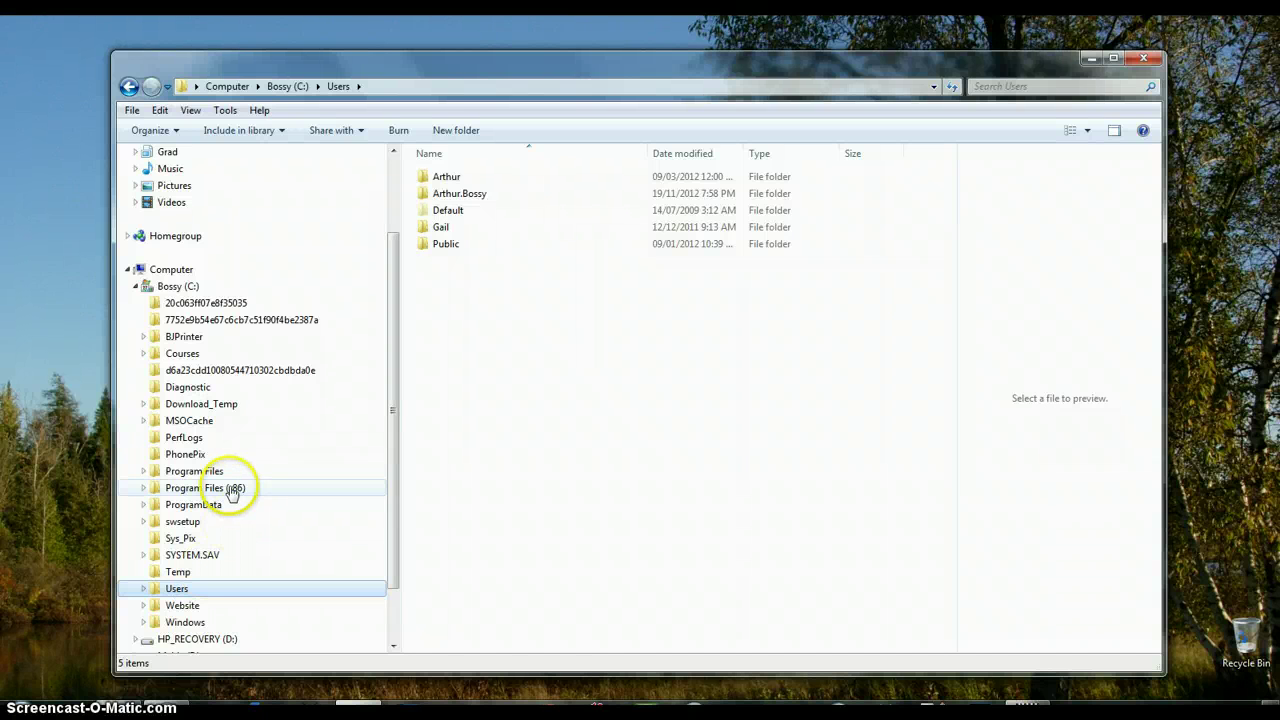
- Dismiss the avast! update notice and try to open the user folder listed between Default and Public, without taking permanent access
{"action": "mouse_move", "coordinate": [456, 201]}
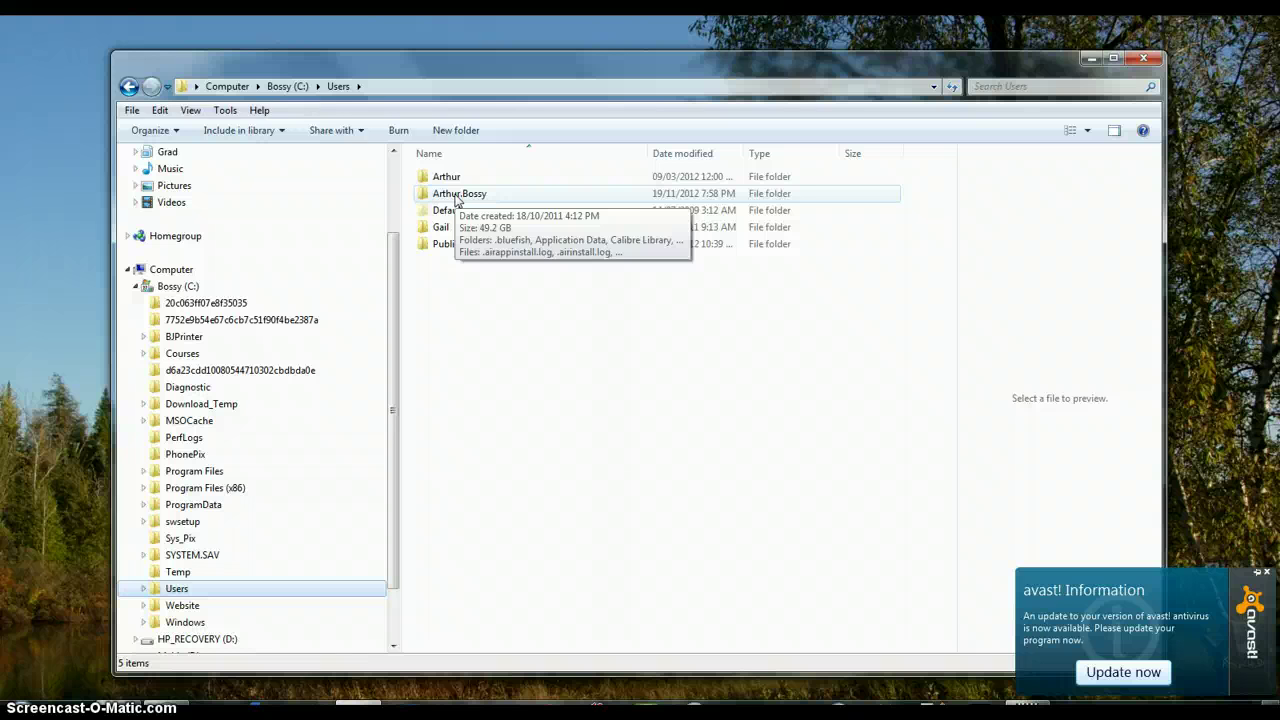
{"action": "left_click", "coordinate": [437, 233]}
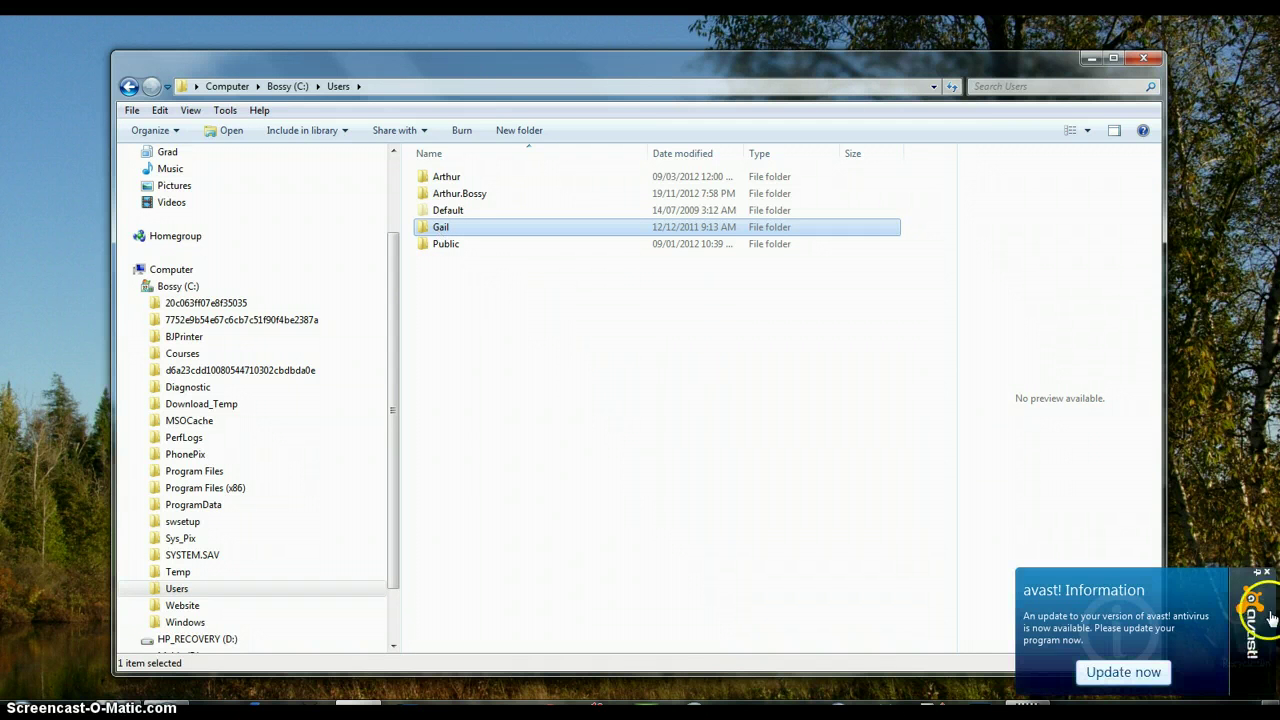
{"action": "left_click", "coordinate": [1263, 575]}
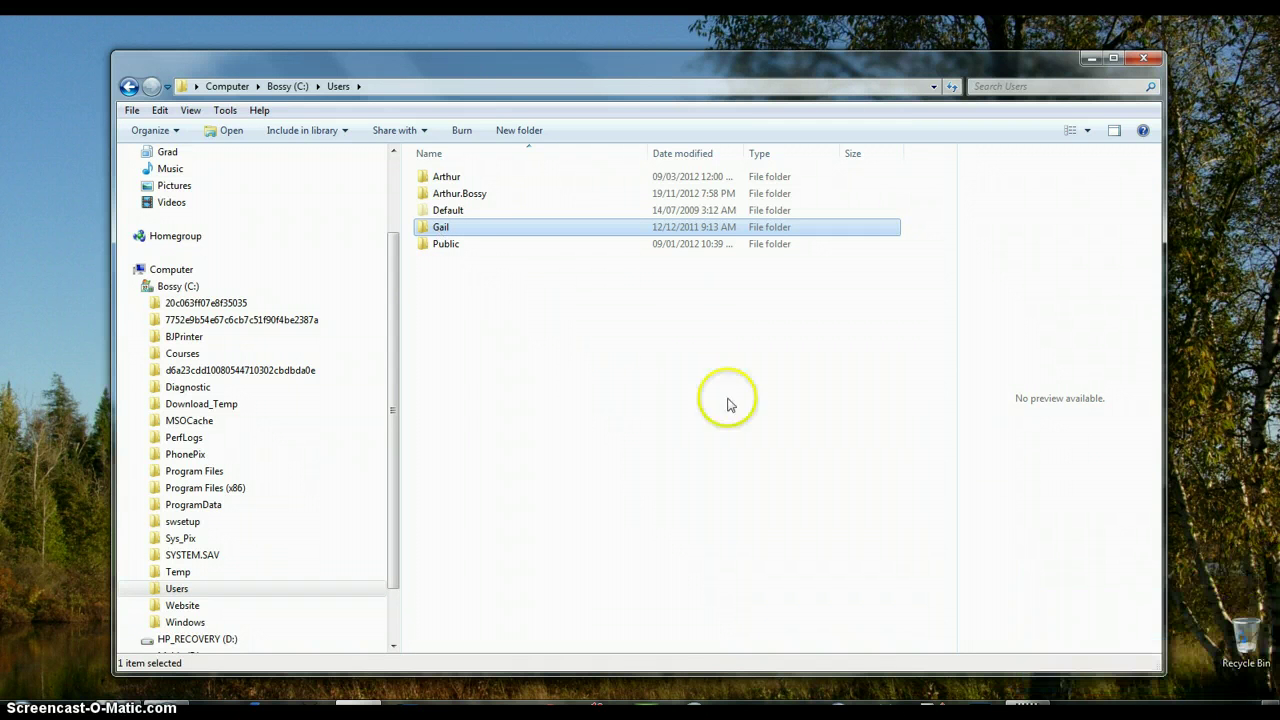
{"action": "left_click", "coordinate": [448, 229]}
{"action": "left_click", "coordinate": [511, 271]}
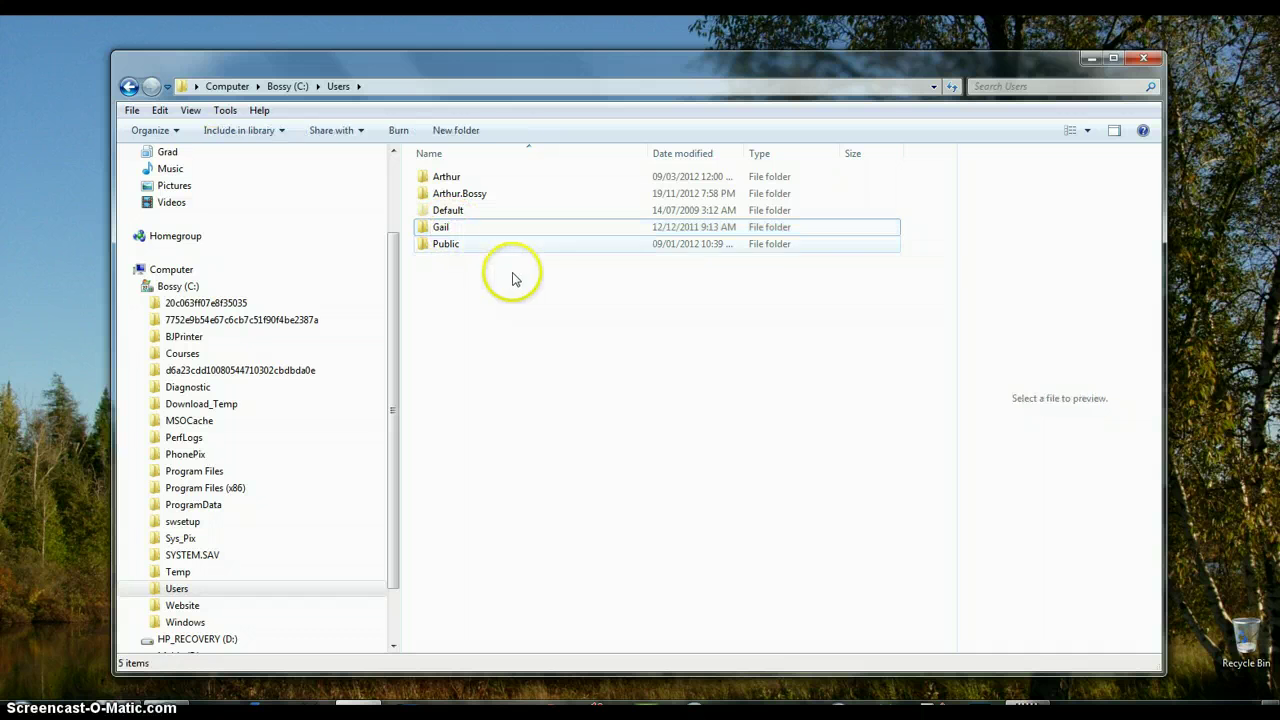
{"action": "double_click", "coordinate": [448, 229]}
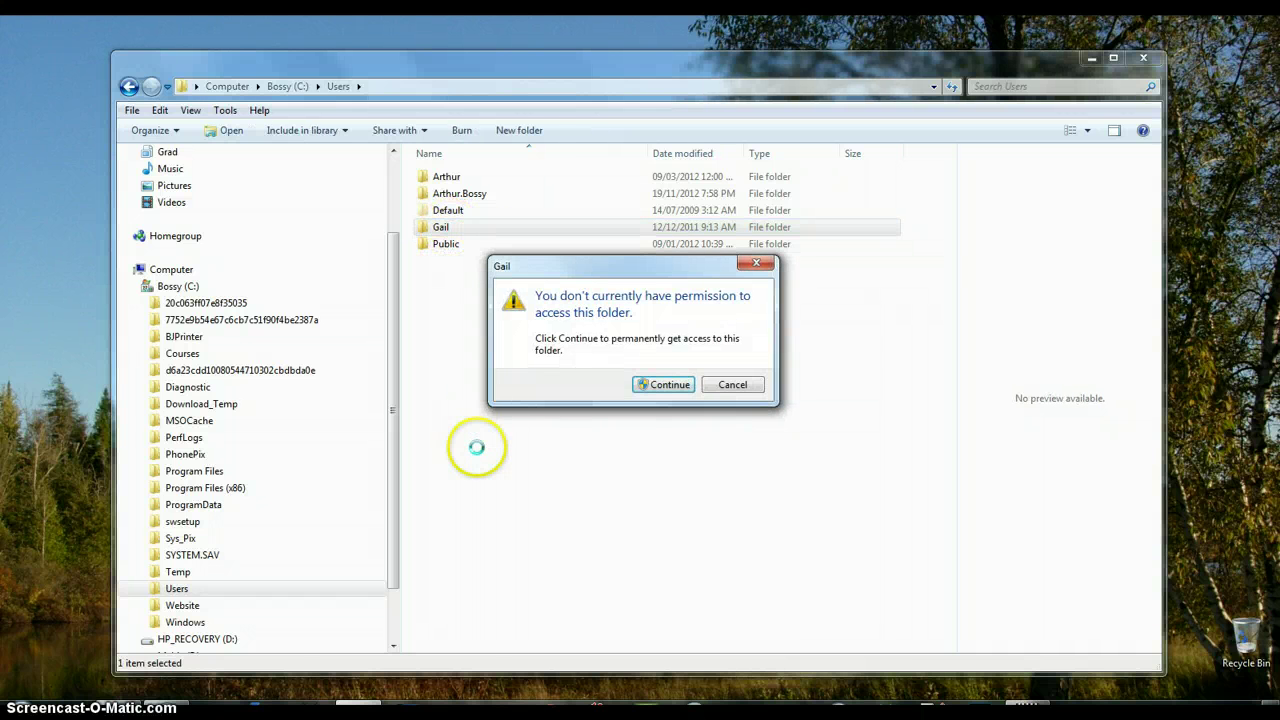
{"action": "left_click", "coordinate": [733, 386]}
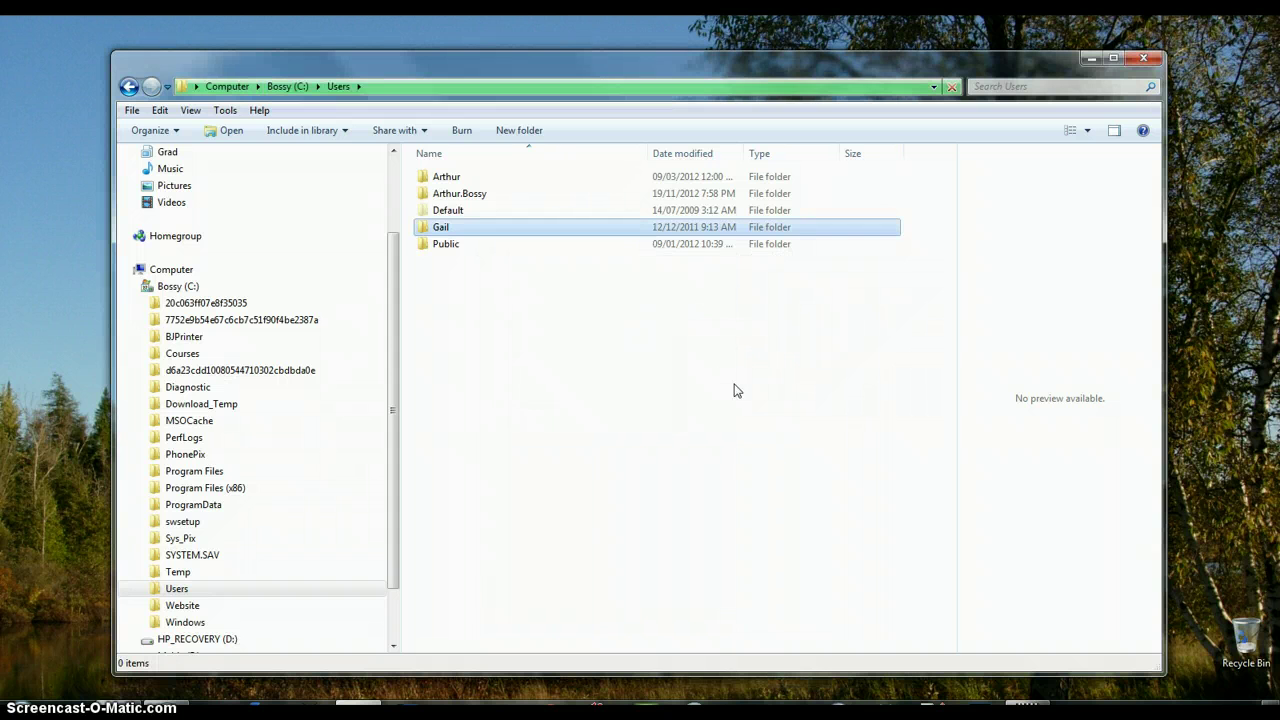
- Open the Doc folder inside the user profile folder listed directly above Default
{"action": "double_click", "coordinate": [460, 195]}
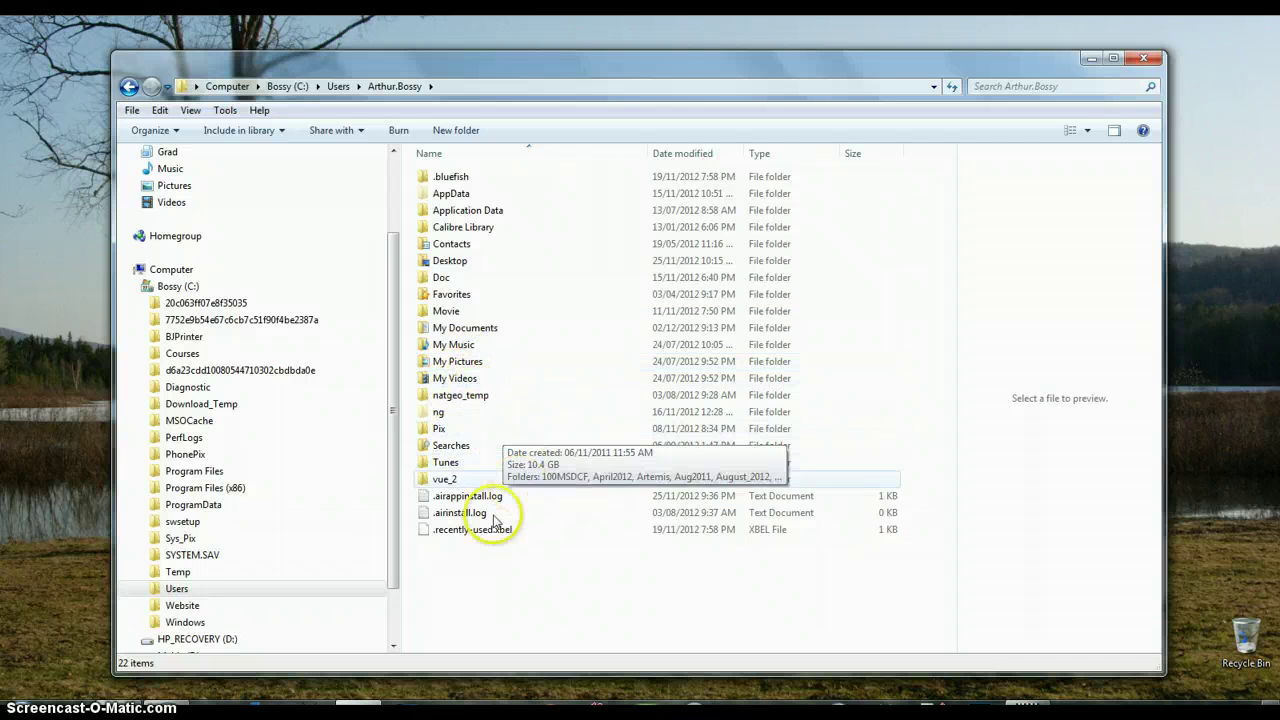
{"action": "double_click", "coordinate": [442, 279]}
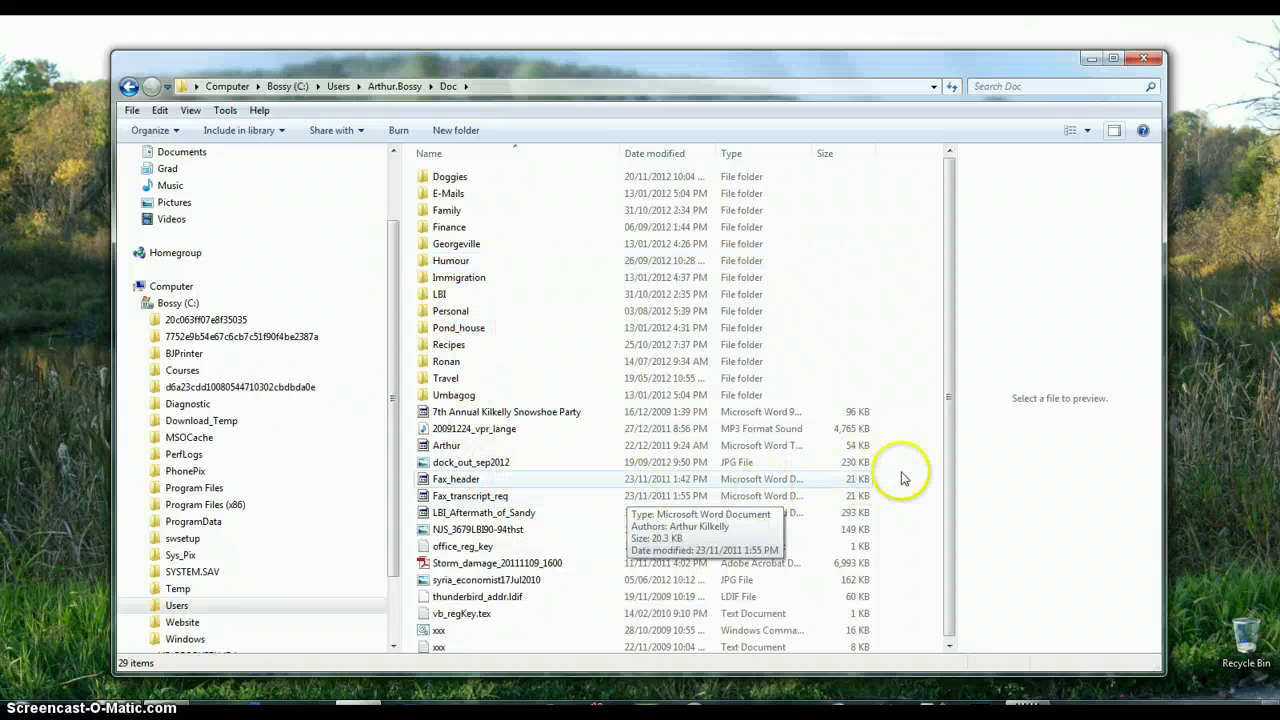
- Display the Doc folder's contents as Small Icons and Large Icons, and return them to the Details view
{"action": "left_click", "coordinate": [1090, 133]}
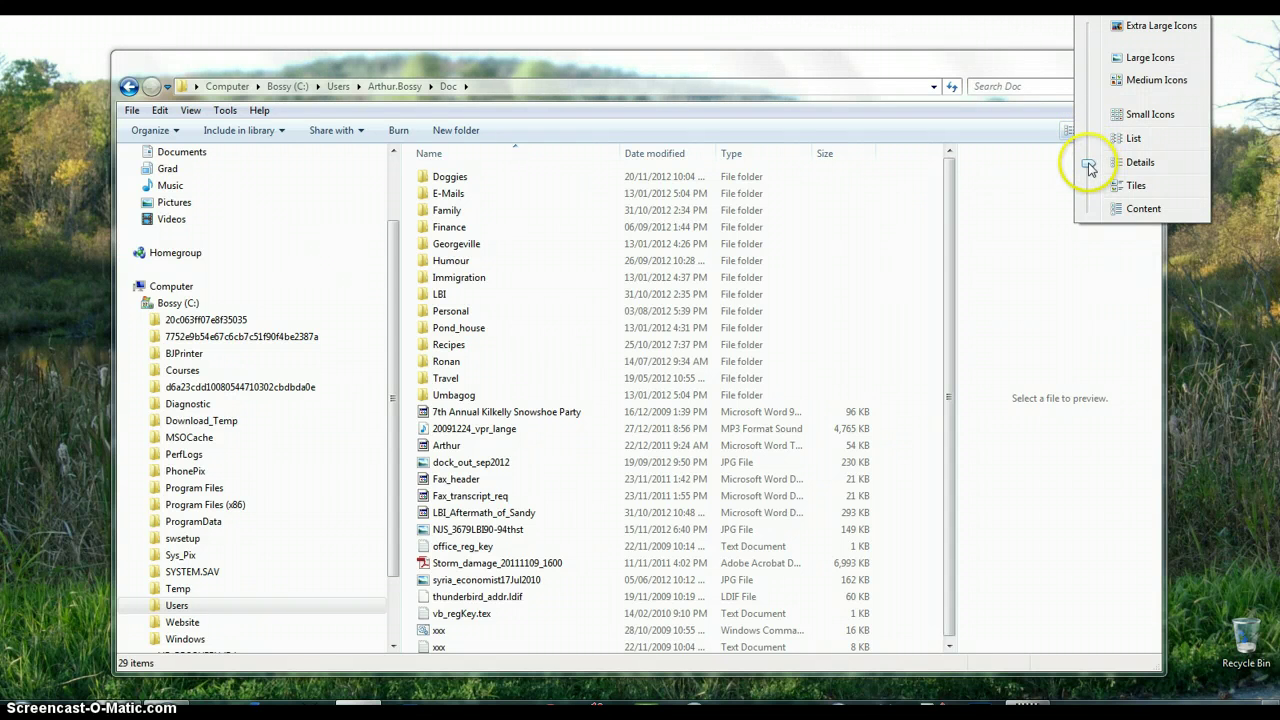
{"action": "left_click", "coordinate": [1096, 62]}
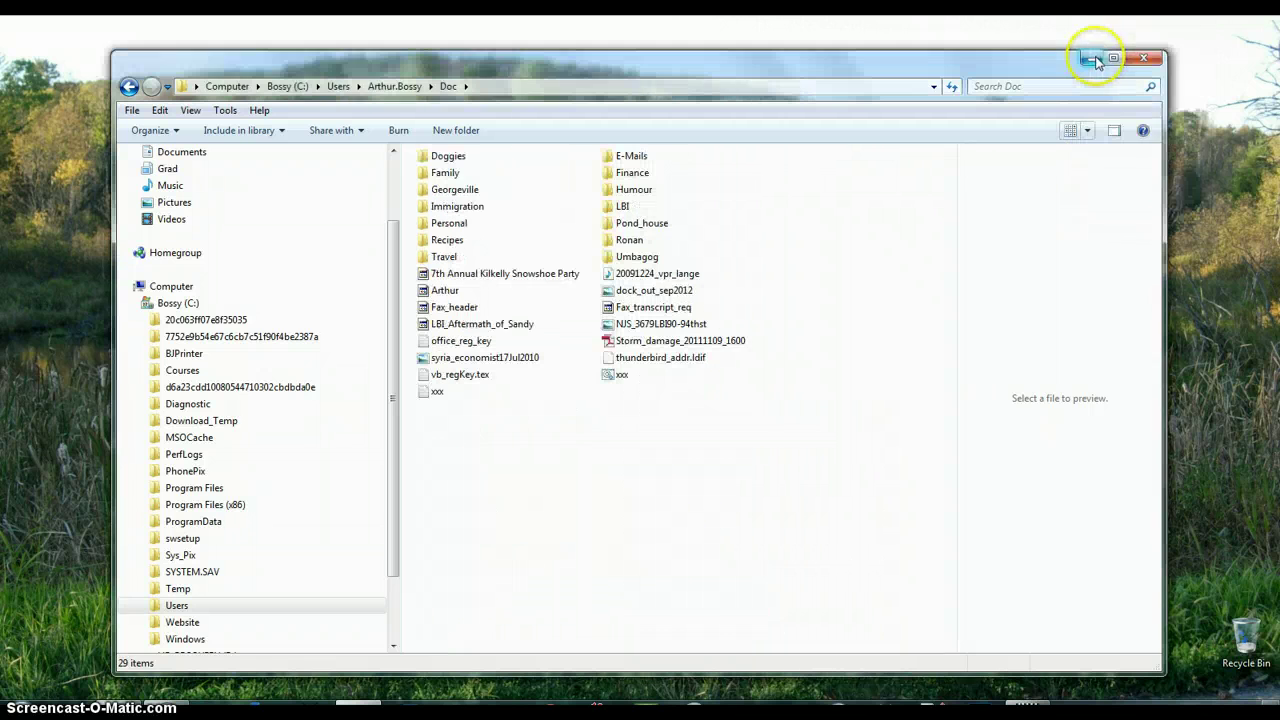
{"action": "left_click", "coordinate": [1087, 130]}
{"action": "left_click", "coordinate": [1140, 73]}
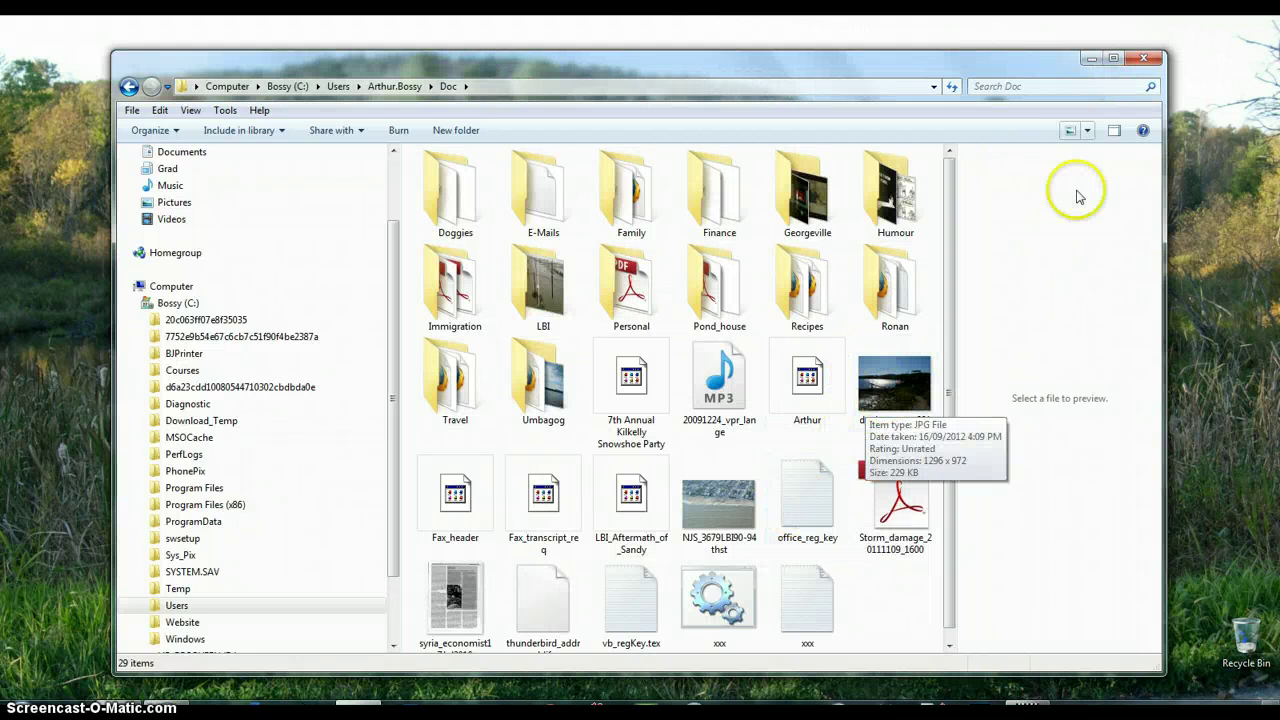
{"action": "left_click", "coordinate": [1088, 133]}
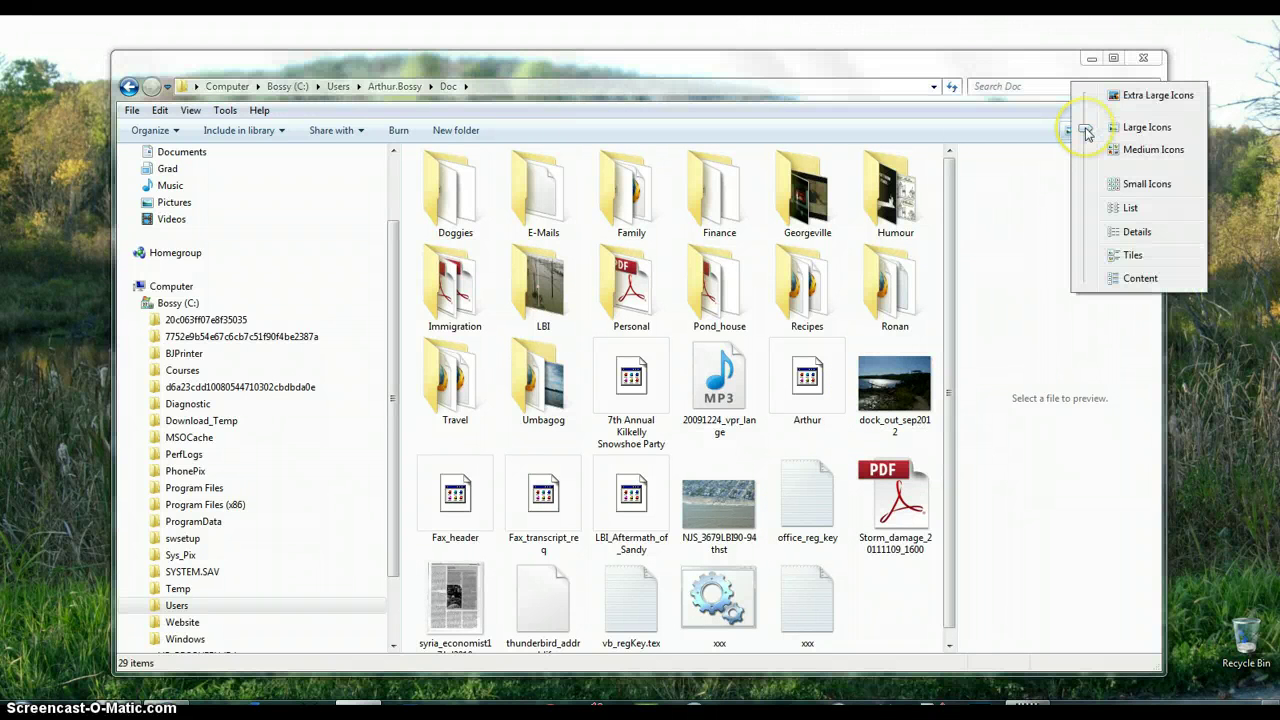
{"action": "left_click", "coordinate": [1118, 234]}
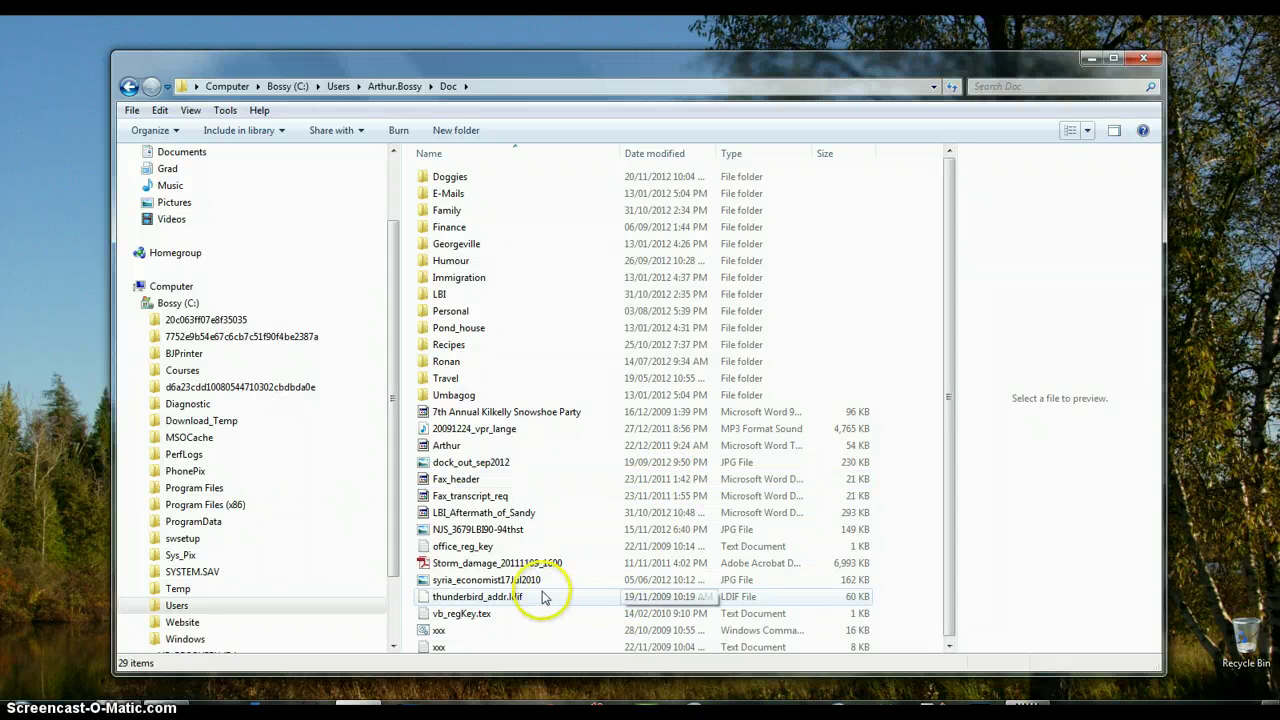
- Open the Sys_Pix folder on the C: drive, display its pictures as Large Icons, and return them to Details
{"action": "mouse_move", "coordinate": [445, 470]}
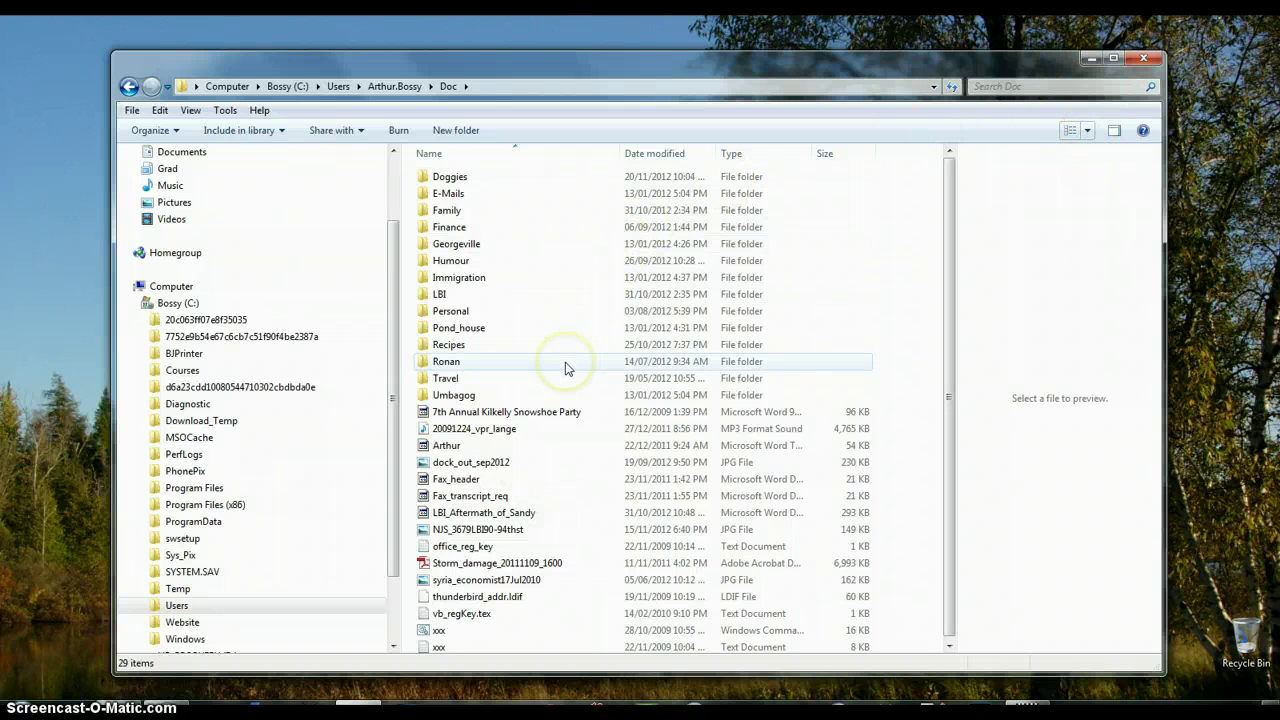
{"action": "mouse_move", "coordinate": [565, 368]}
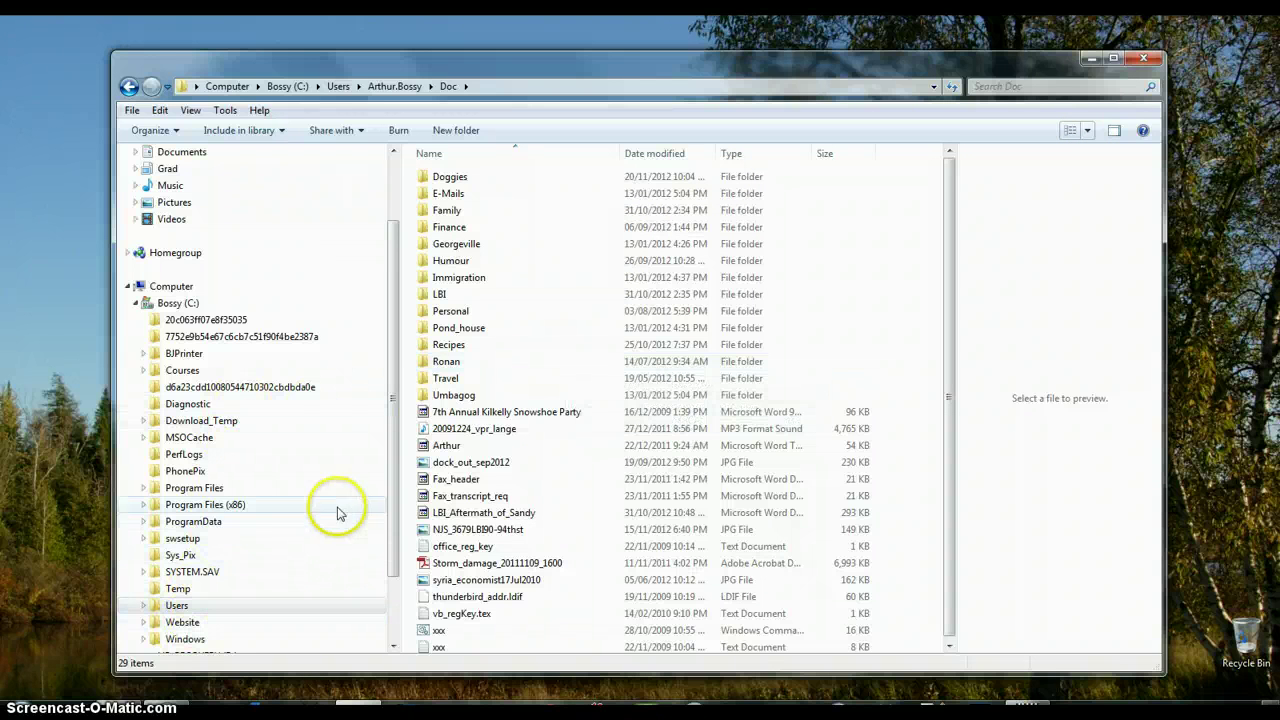
{"action": "left_click", "coordinate": [180, 555]}
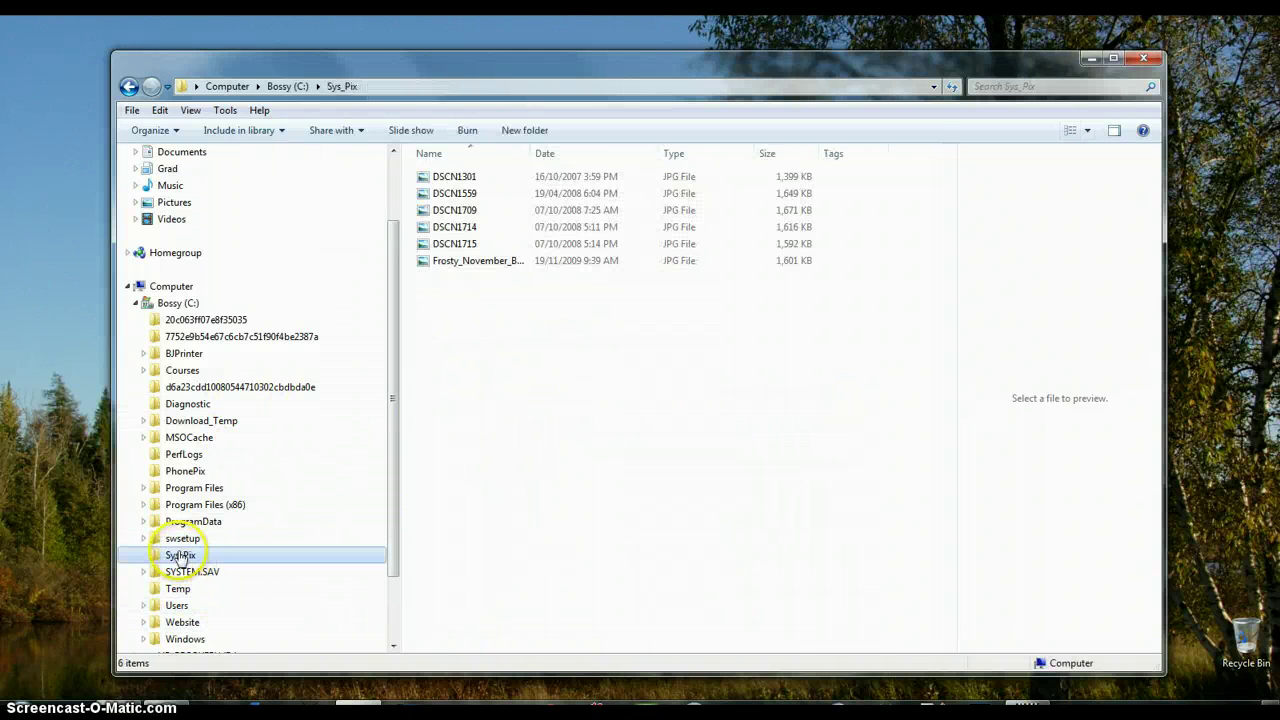
{"action": "left_click", "coordinate": [1087, 130]}
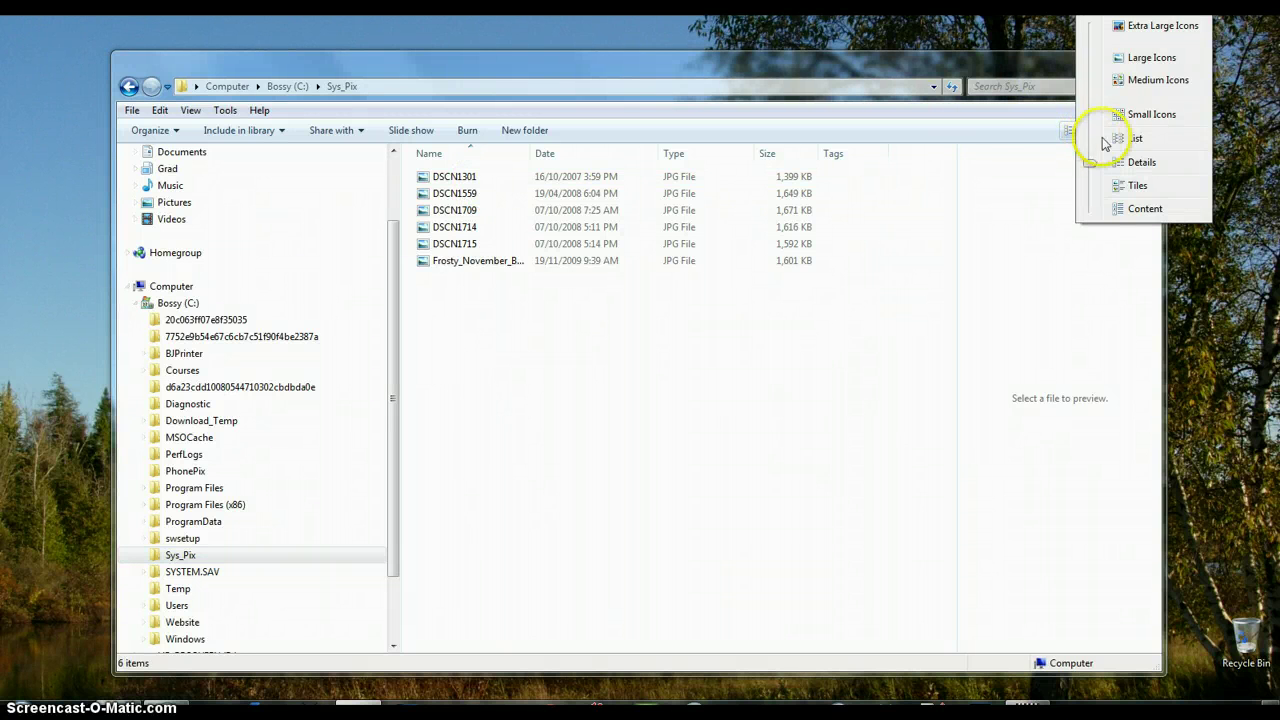
{"action": "left_click", "coordinate": [1140, 57]}
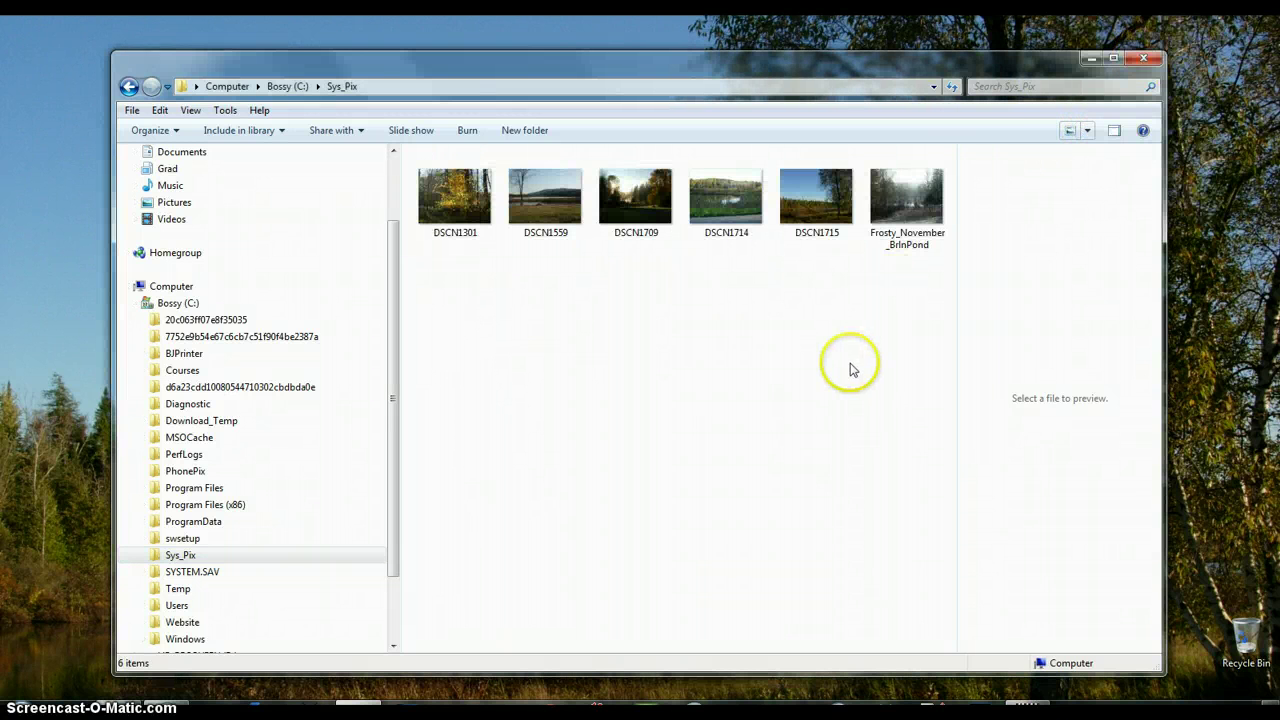
{"action": "left_click", "coordinate": [1088, 131]}
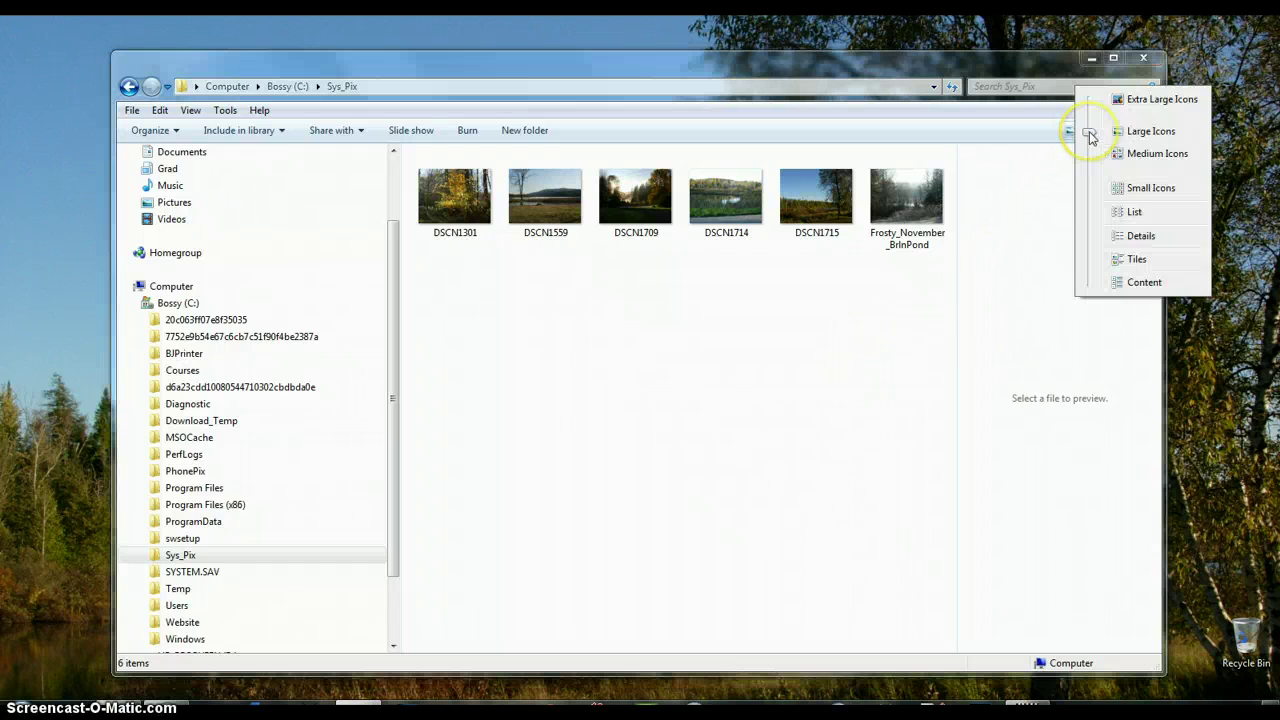
{"action": "left_click", "coordinate": [1137, 236]}
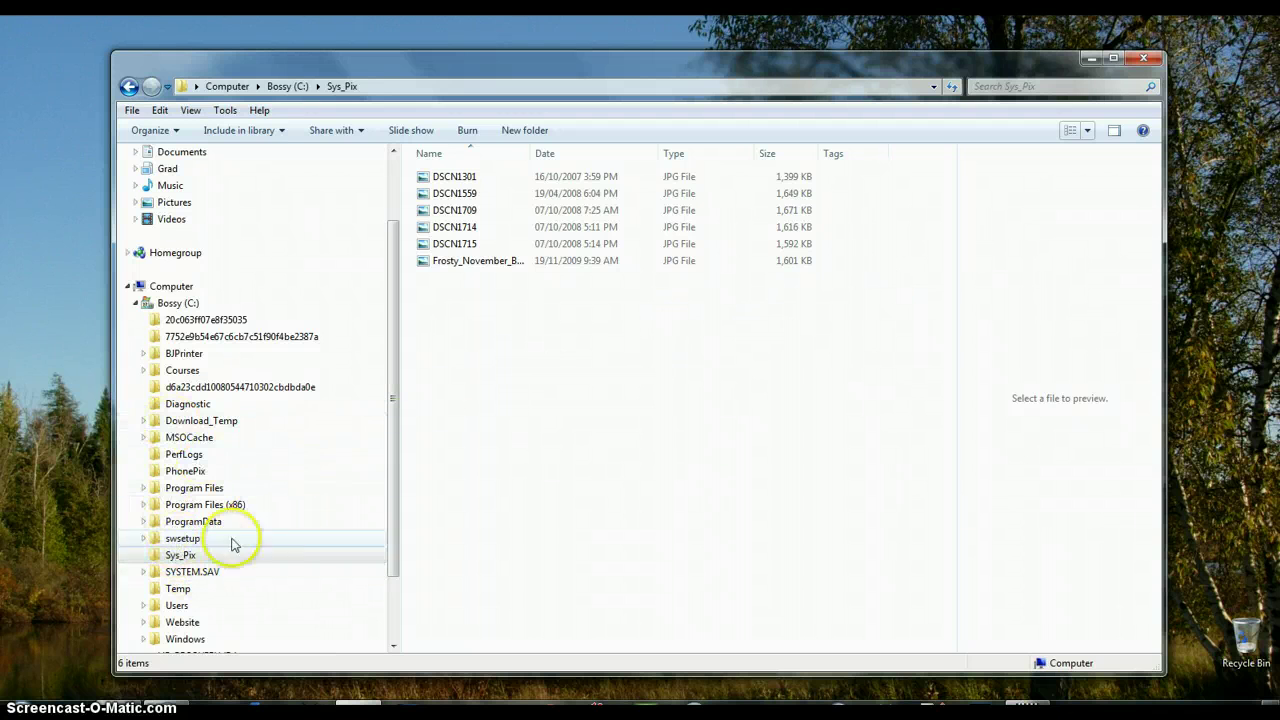
- Go back through Users and the same user profile to the Doc folder
{"action": "left_click", "coordinate": [175, 605]}
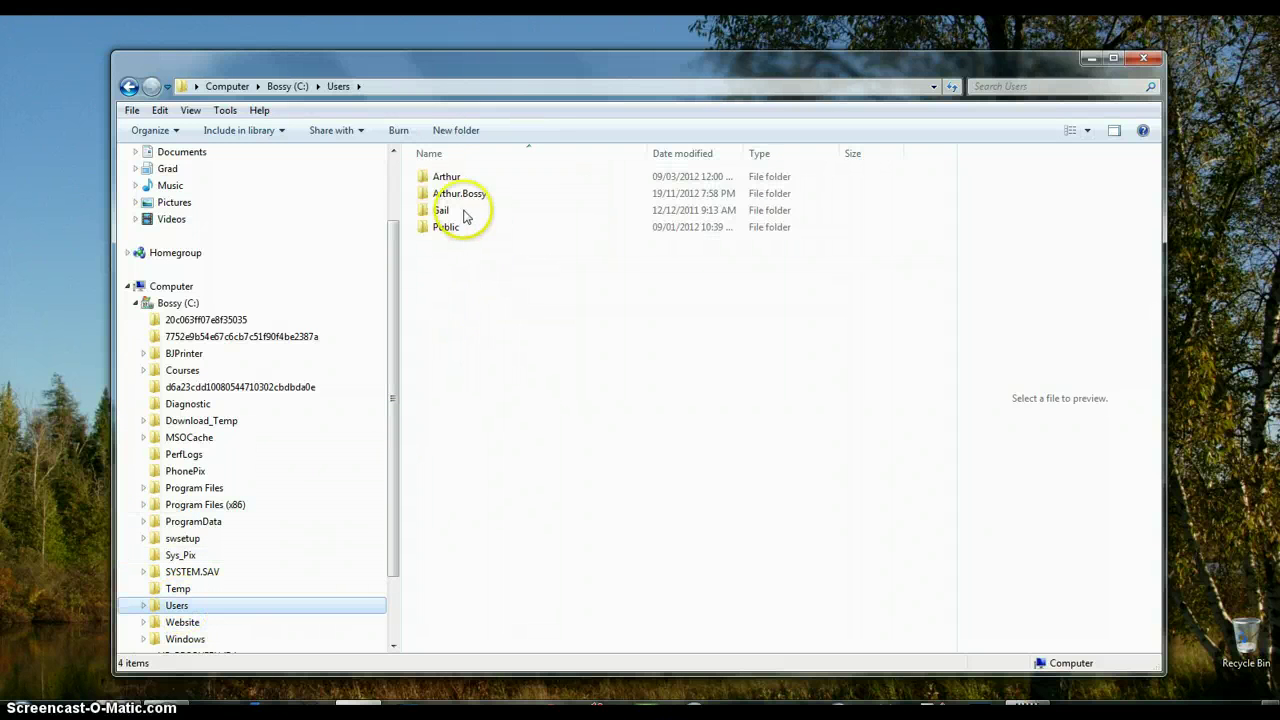
{"action": "double_click", "coordinate": [455, 200]}
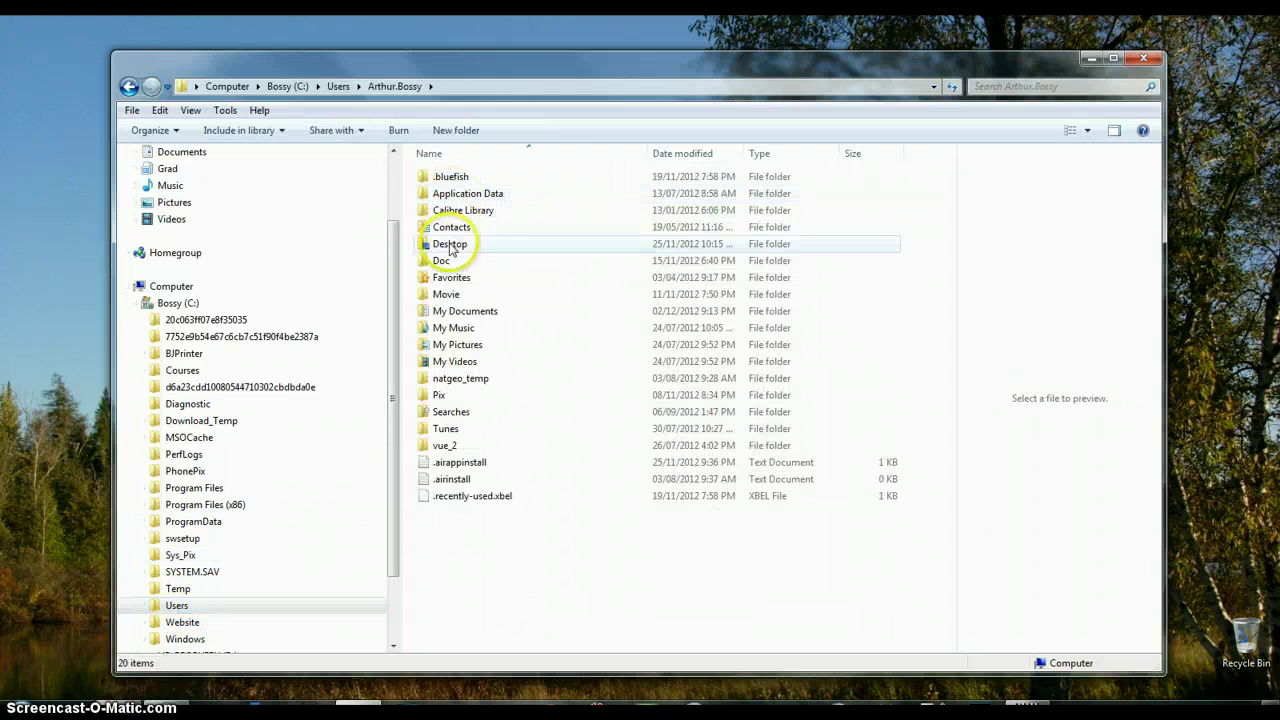
{"action": "double_click", "coordinate": [440, 262]}
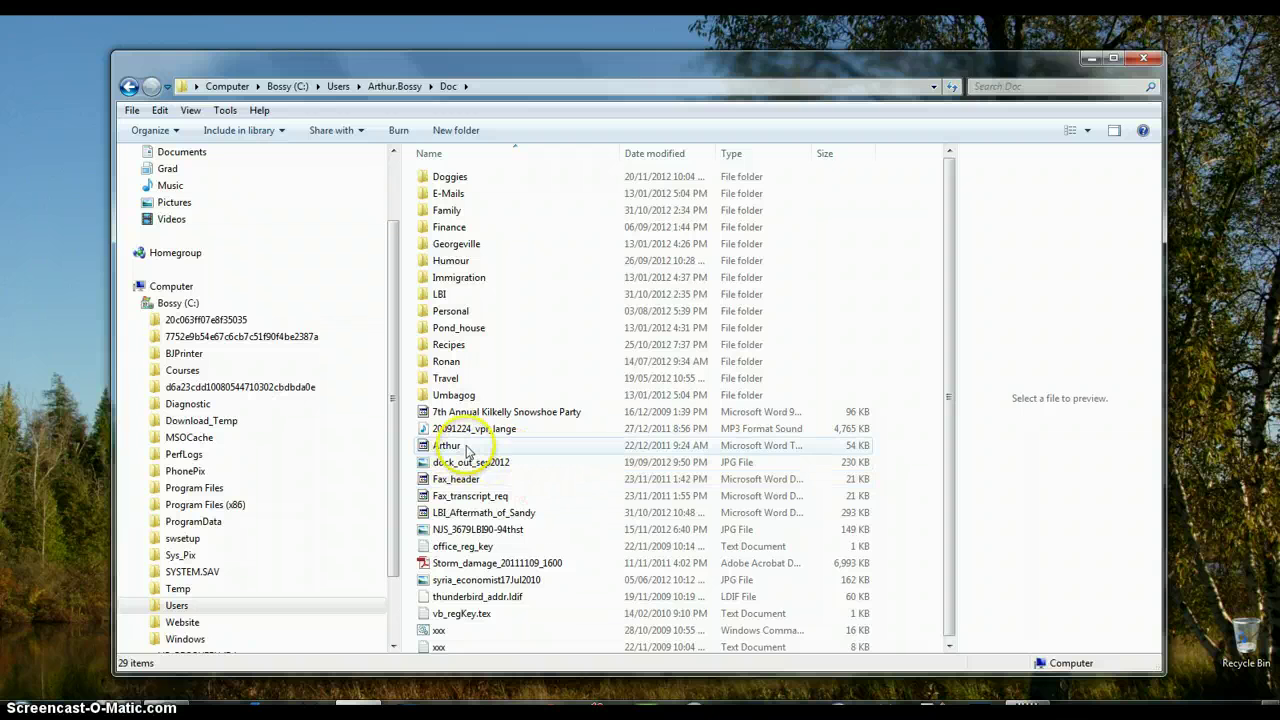
{"action": "mouse_move", "coordinate": [466, 450]}
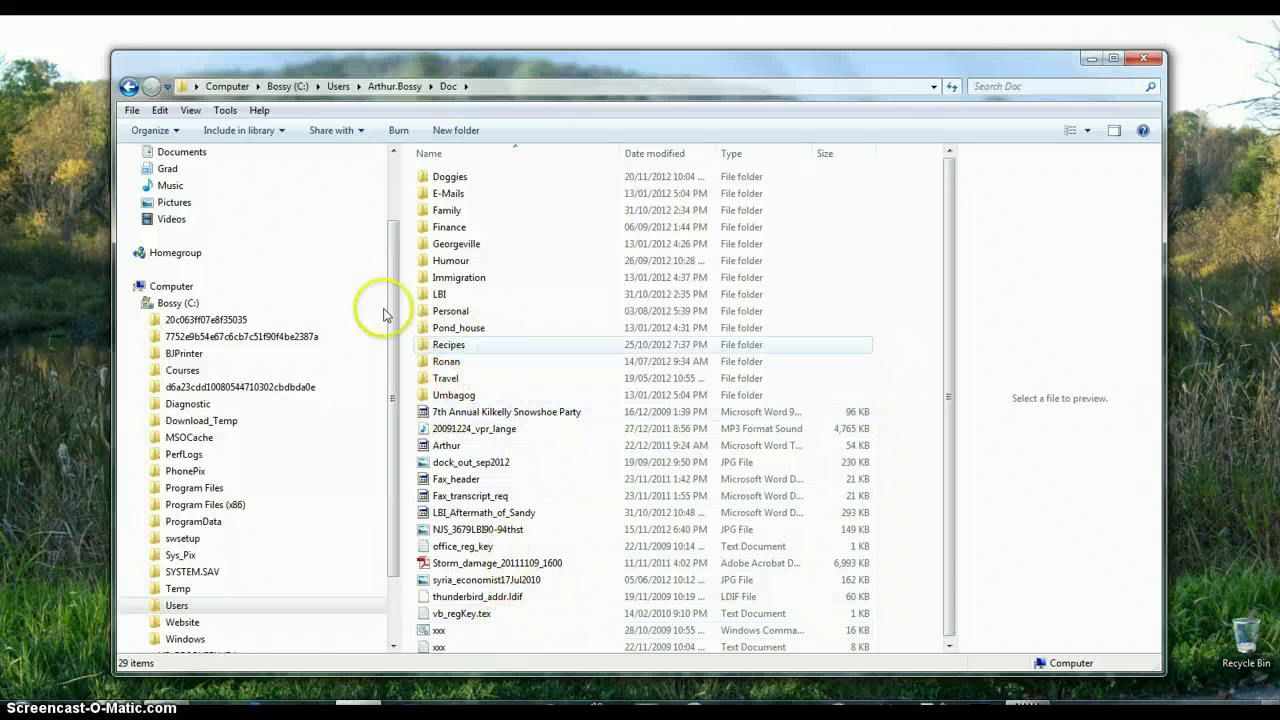
- Examine the Folder Options view settings for hidden files and known file type extensions, and close the dialog without changing them
{"action": "left_click", "coordinate": [224, 112]}
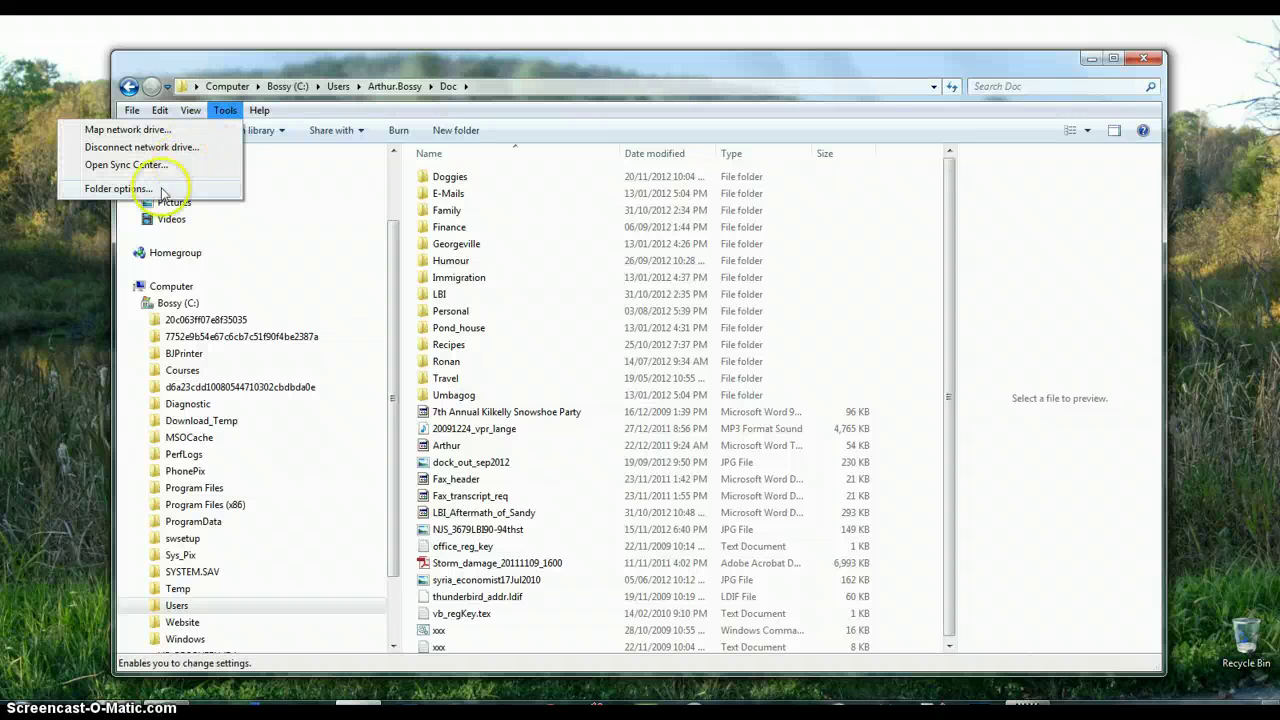
{"action": "left_click", "coordinate": [128, 190]}
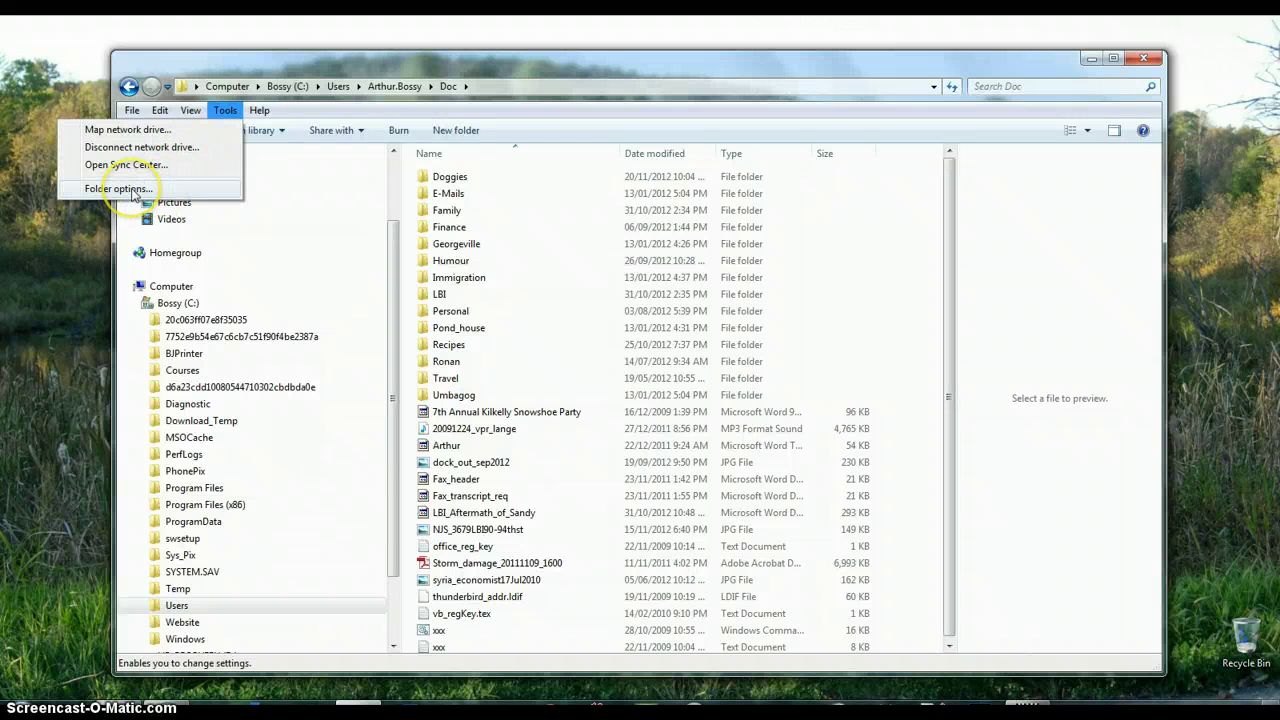
{"action": "left_click", "coordinate": [133, 190]}
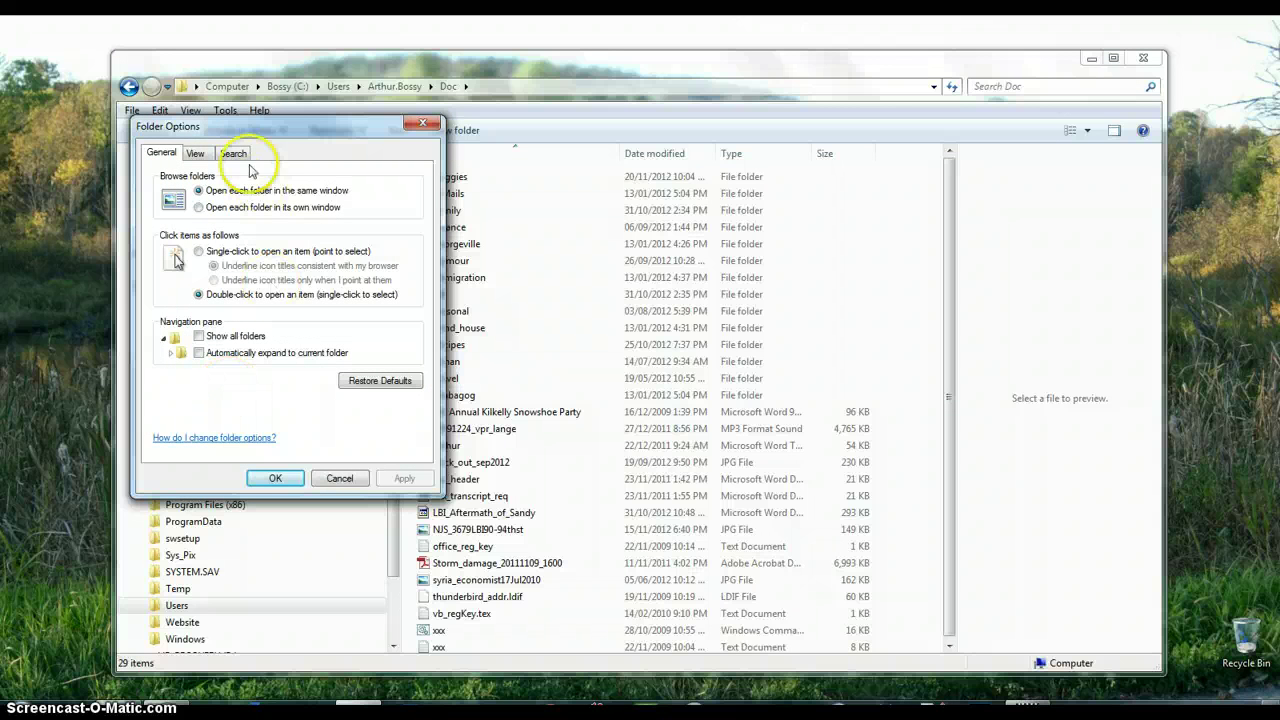
{"action": "left_click", "coordinate": [196, 154]}
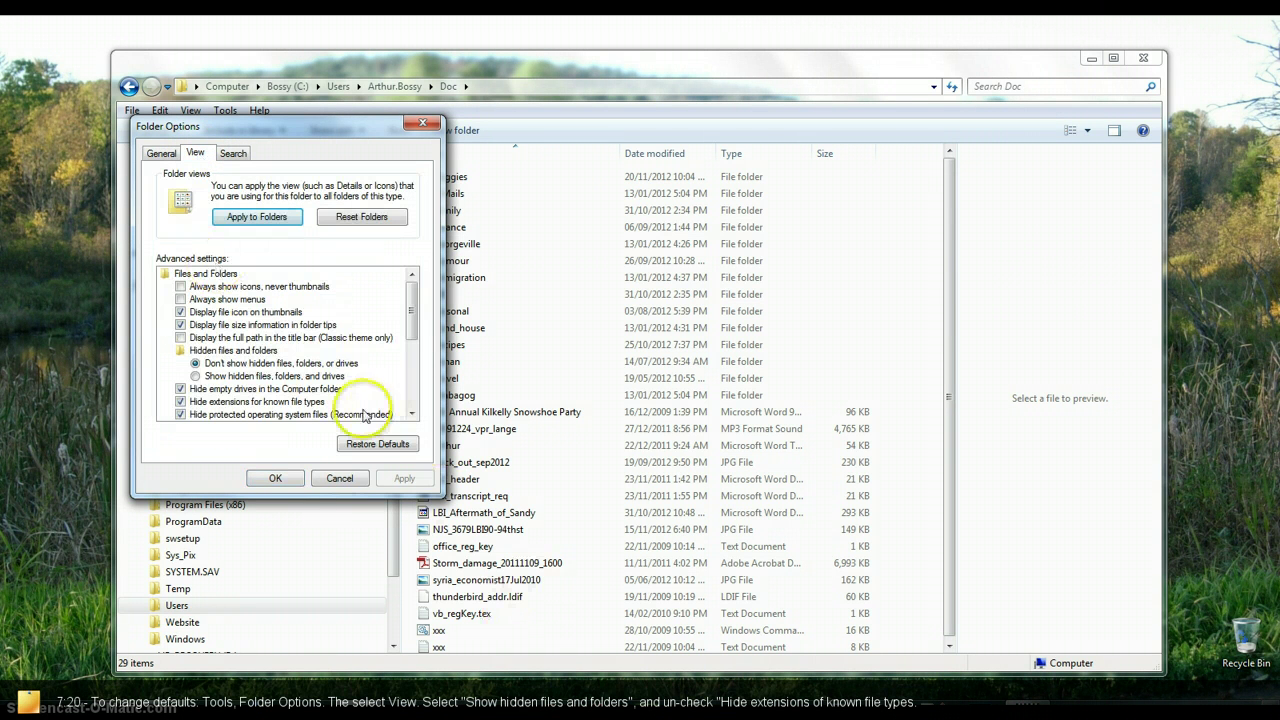
{"action": "left_click", "coordinate": [422, 123]}
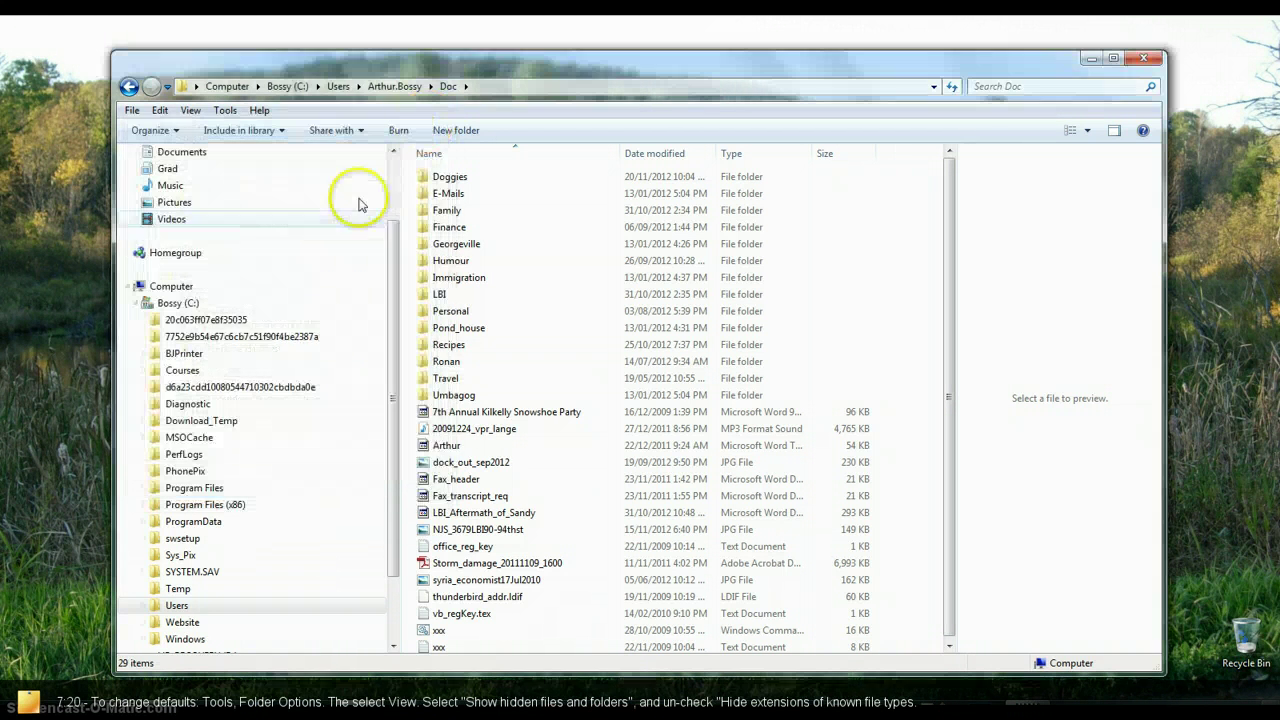
- In the folder options, select "Show hidden files, folders, and drives" and disable "Hide extensions for known file types"
{"action": "left_click", "coordinate": [160, 136]}
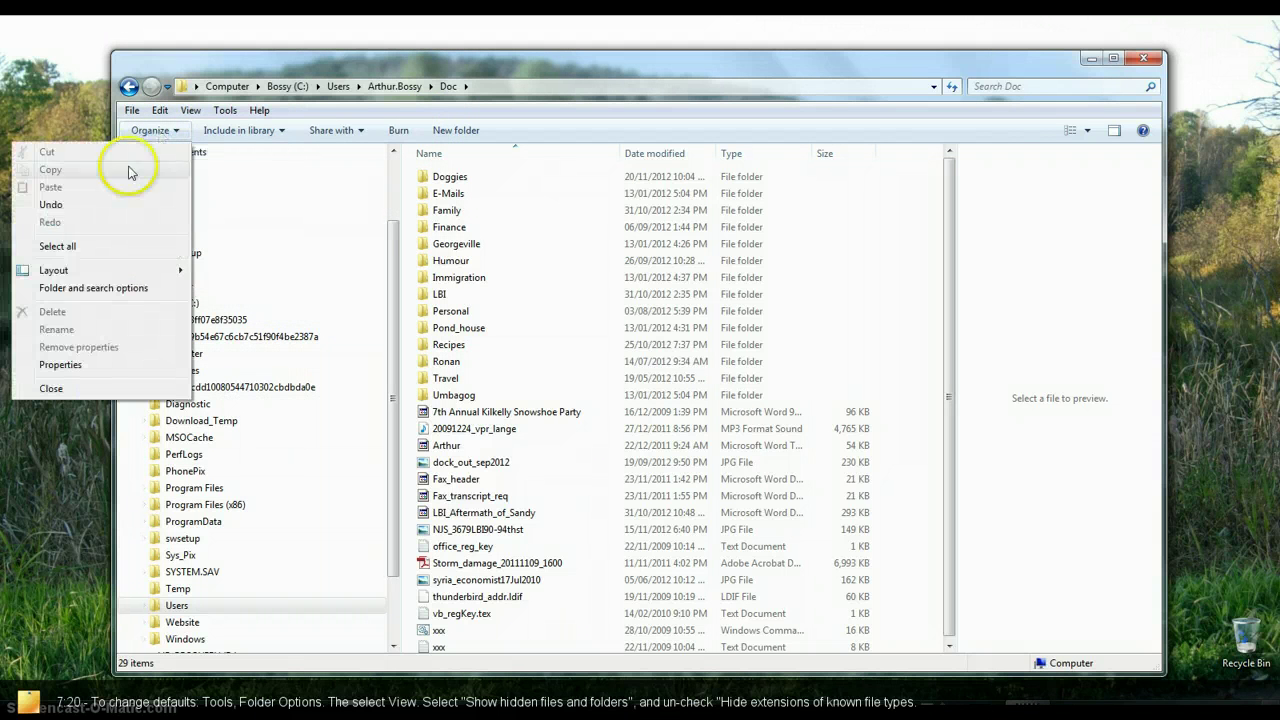
{"action": "left_click", "coordinate": [100, 292]}
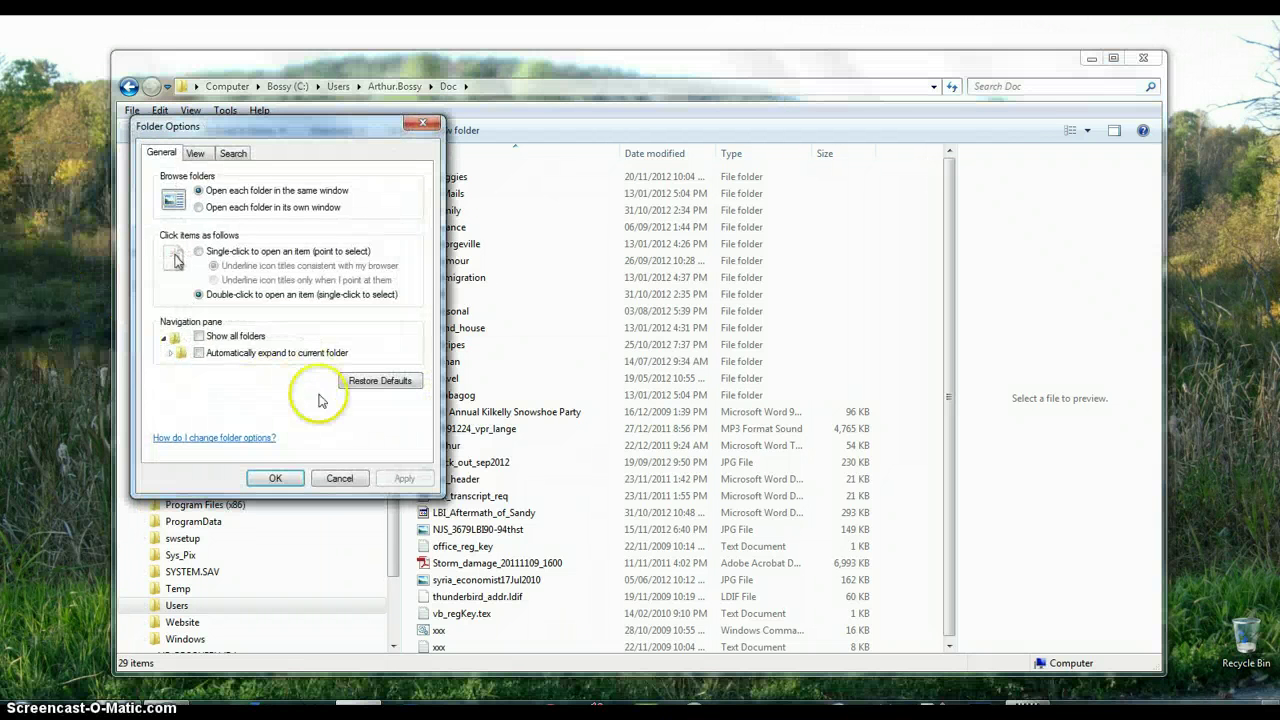
{"action": "left_click", "coordinate": [197, 154]}
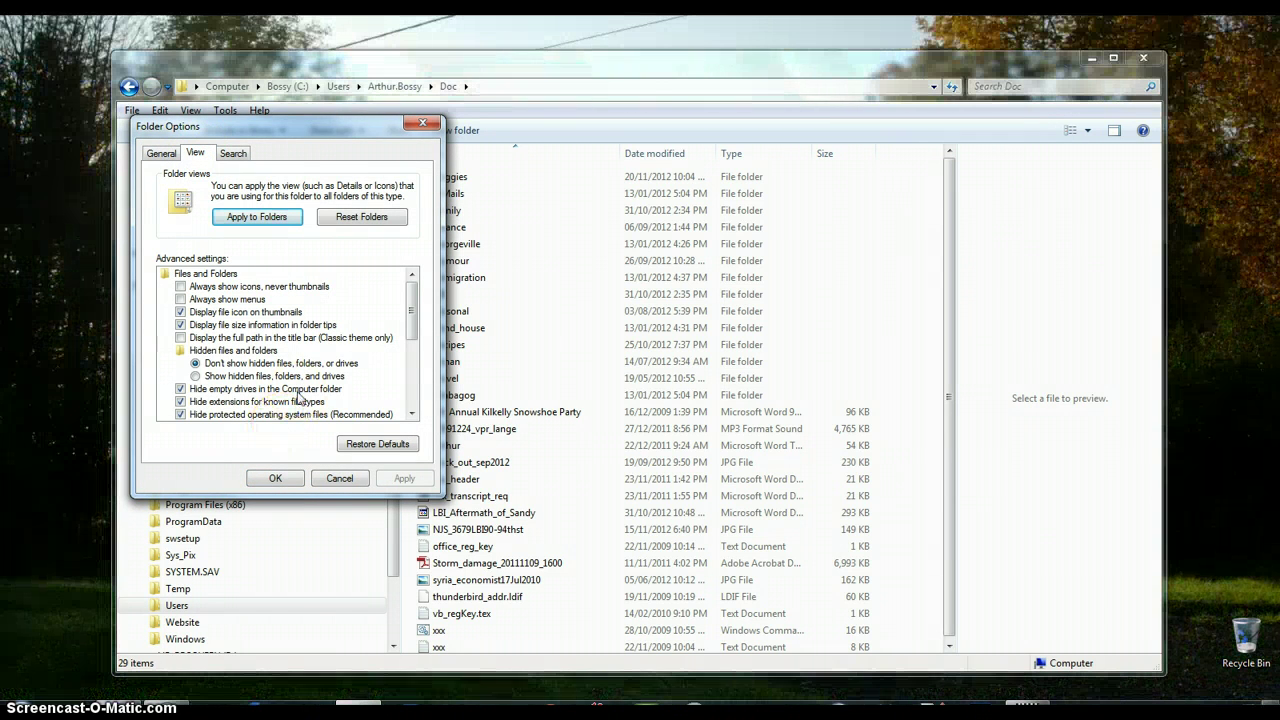
{"action": "left_click_drag", "start_coordinate": [323, 129], "coordinate": [453, 133]}
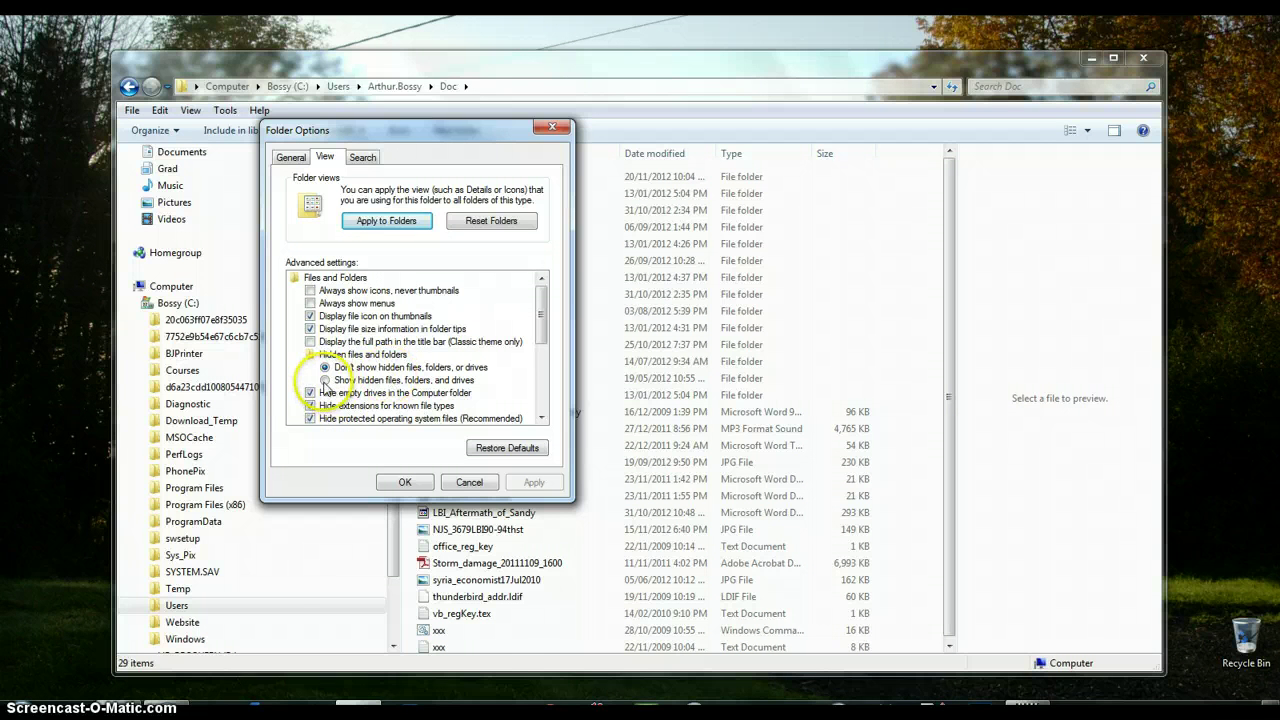
{"action": "left_click", "coordinate": [326, 381]}
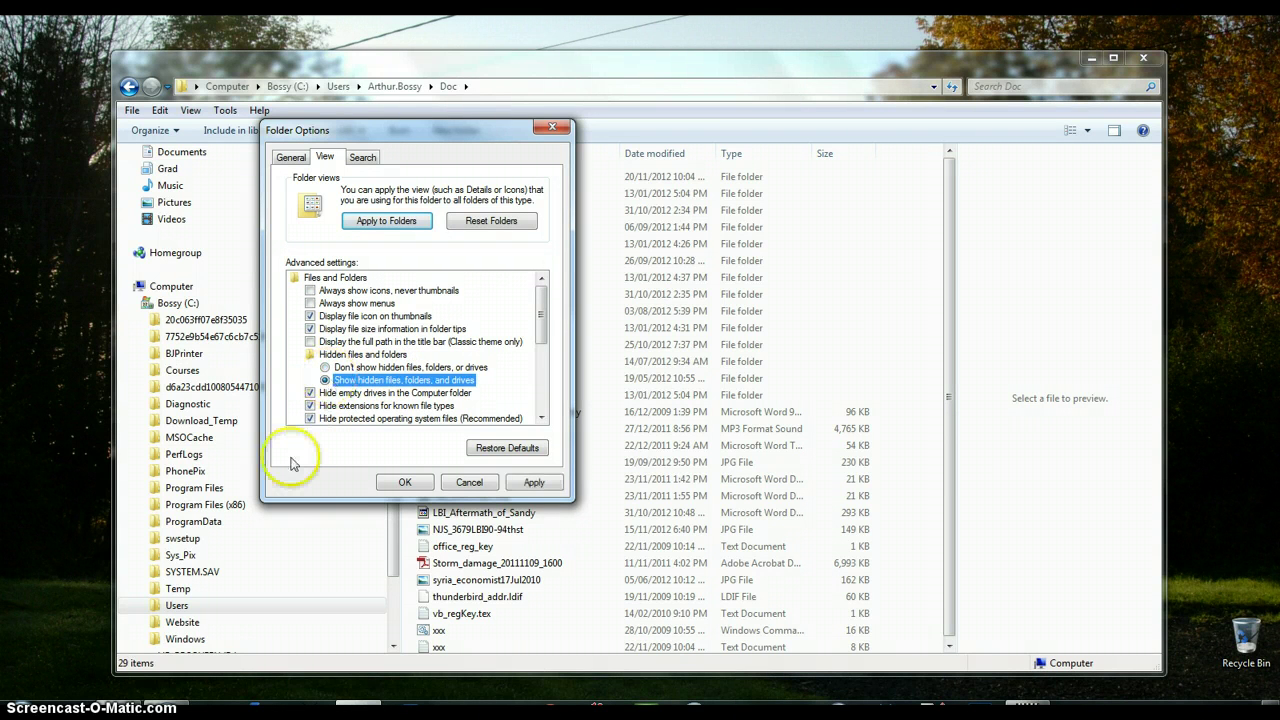
{"action": "left_click", "coordinate": [310, 406]}
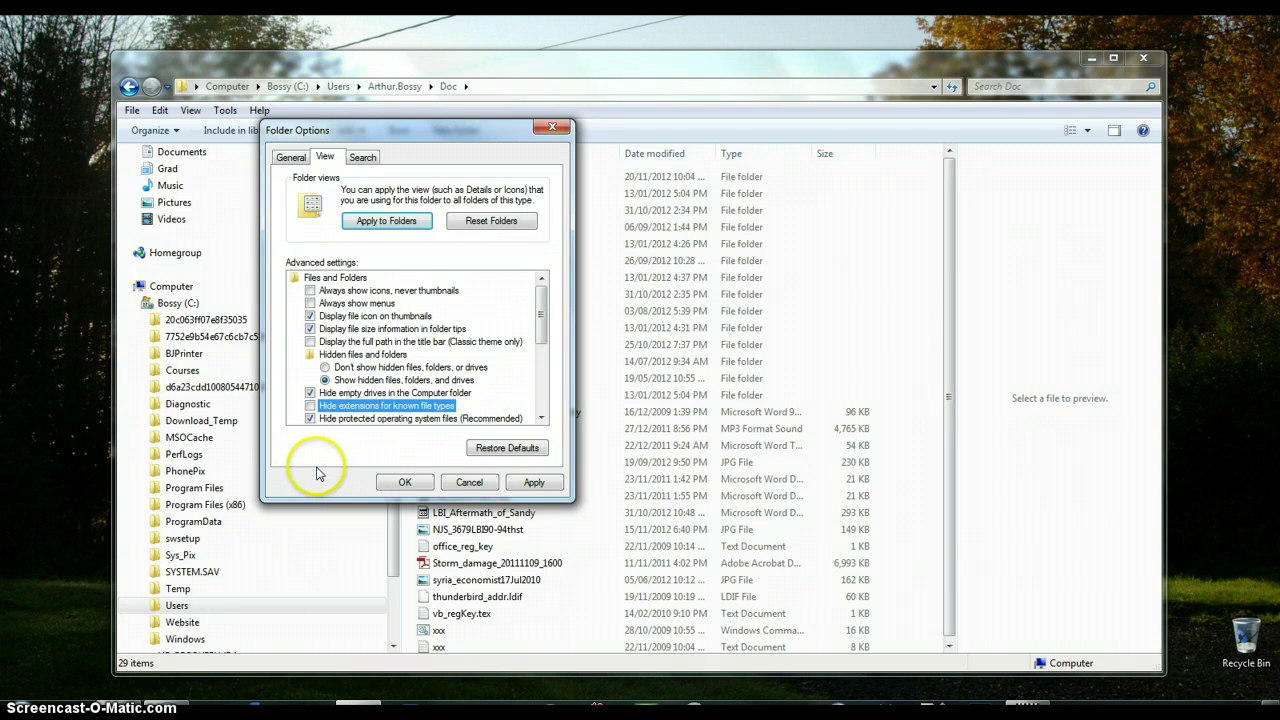
{"action": "left_click", "coordinate": [325, 381]}
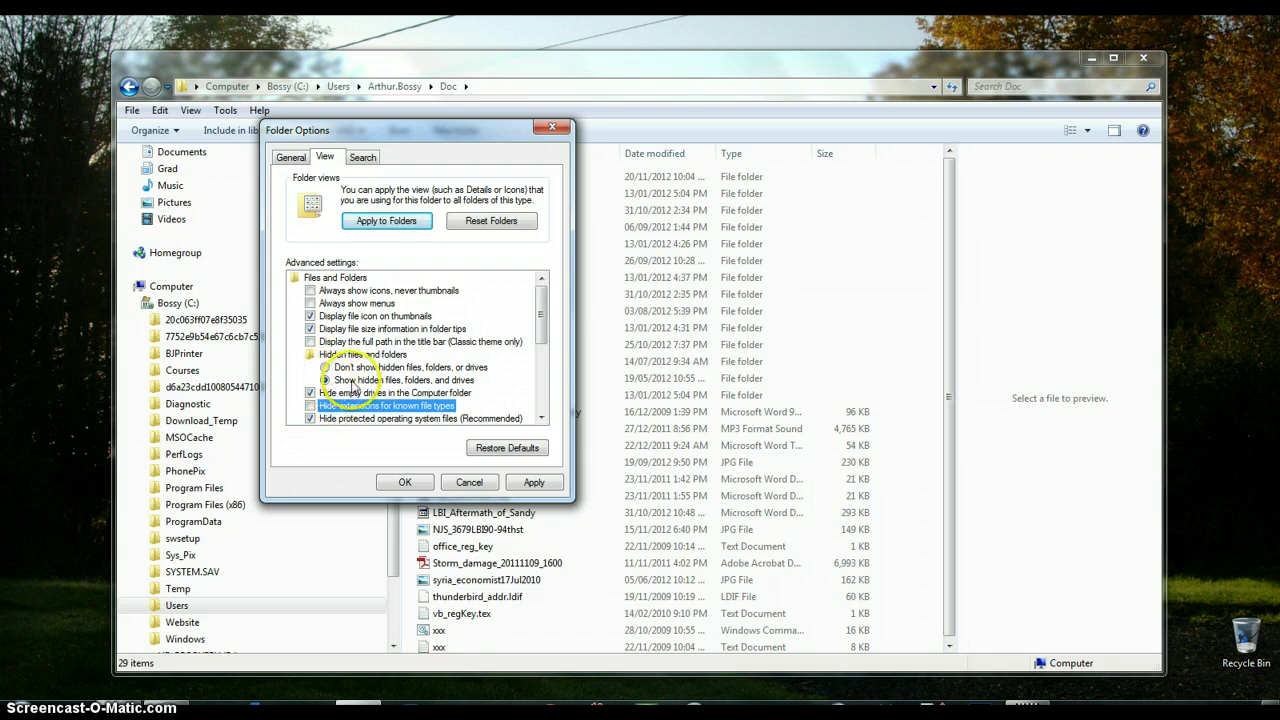
- Apply the current view settings to all folders of this type, and accept the folder options
{"action": "left_click", "coordinate": [384, 222]}
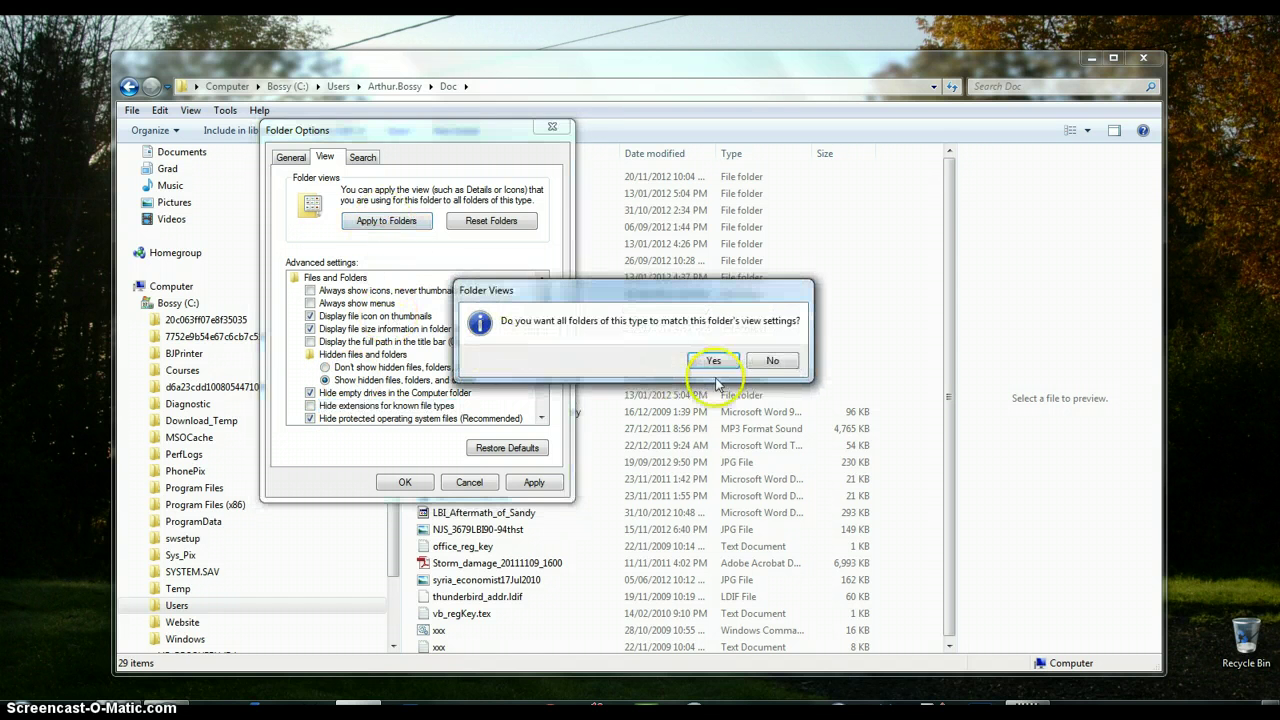
{"action": "left_click", "coordinate": [716, 364]}
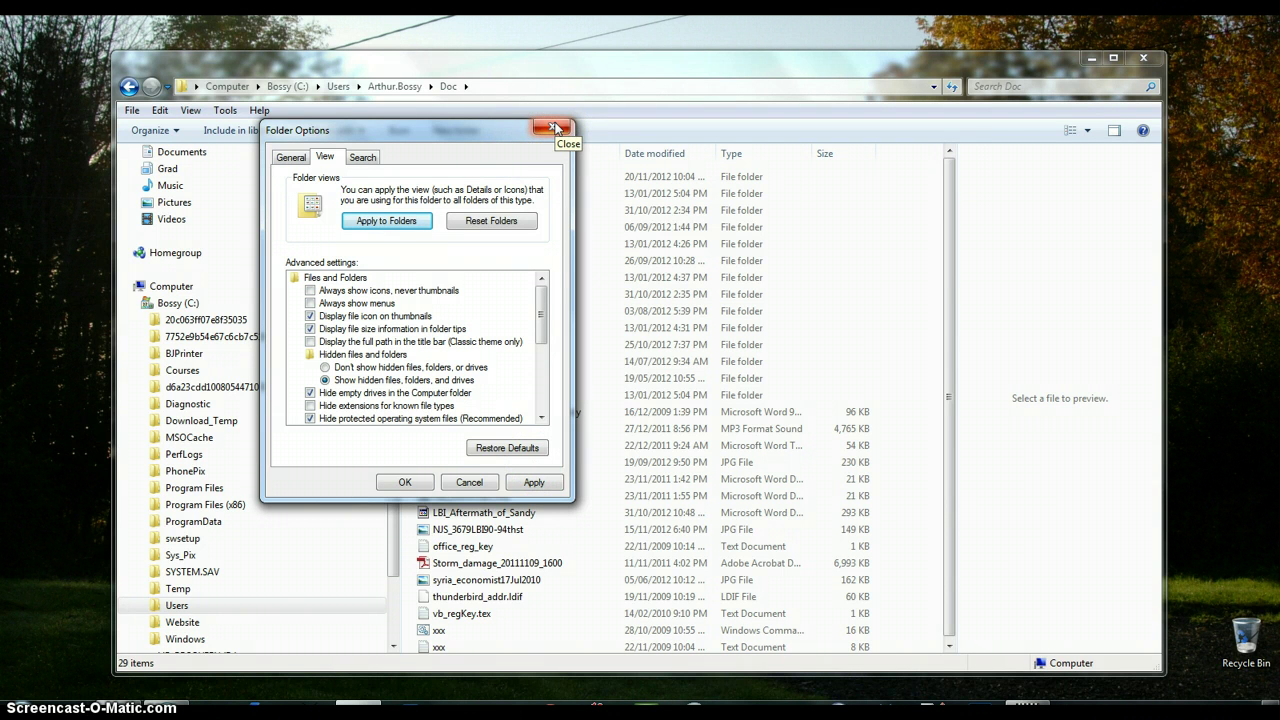
{"action": "left_click", "coordinate": [404, 483]}
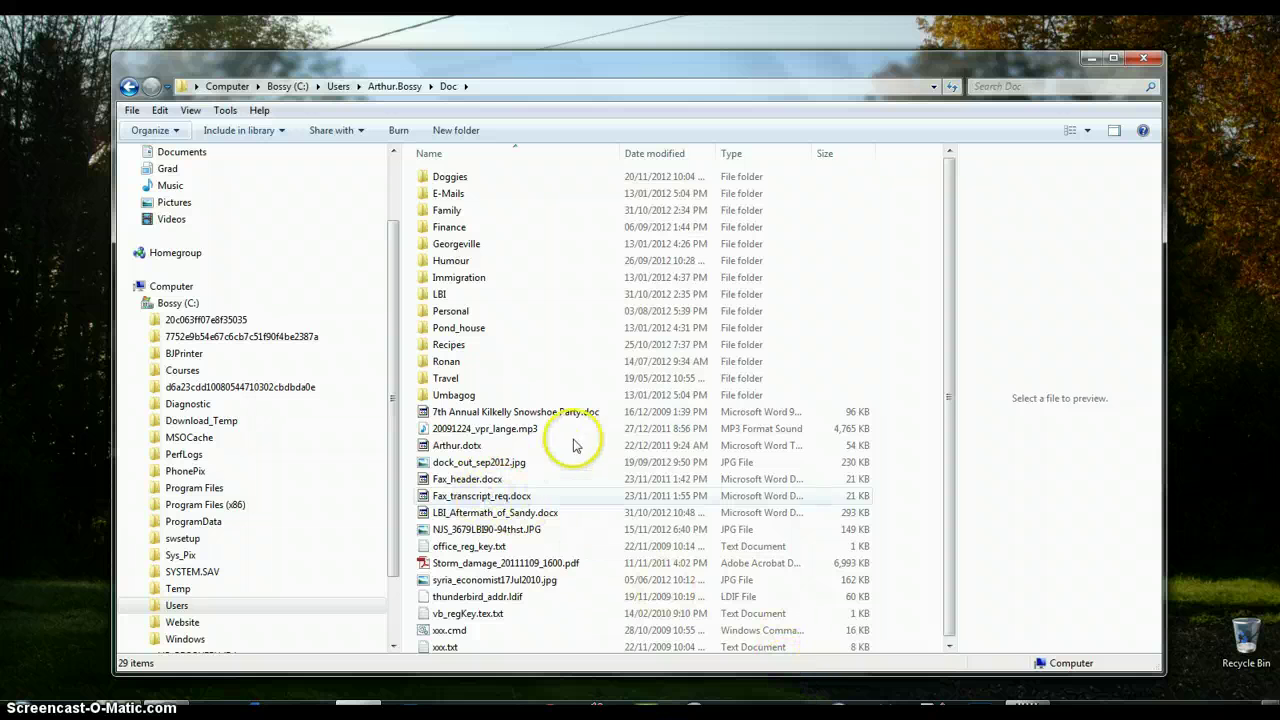
- Examine the file name extensions of the documents, sound files and images in the Doc folder
{"action": "mouse_move", "coordinate": [590, 418]}
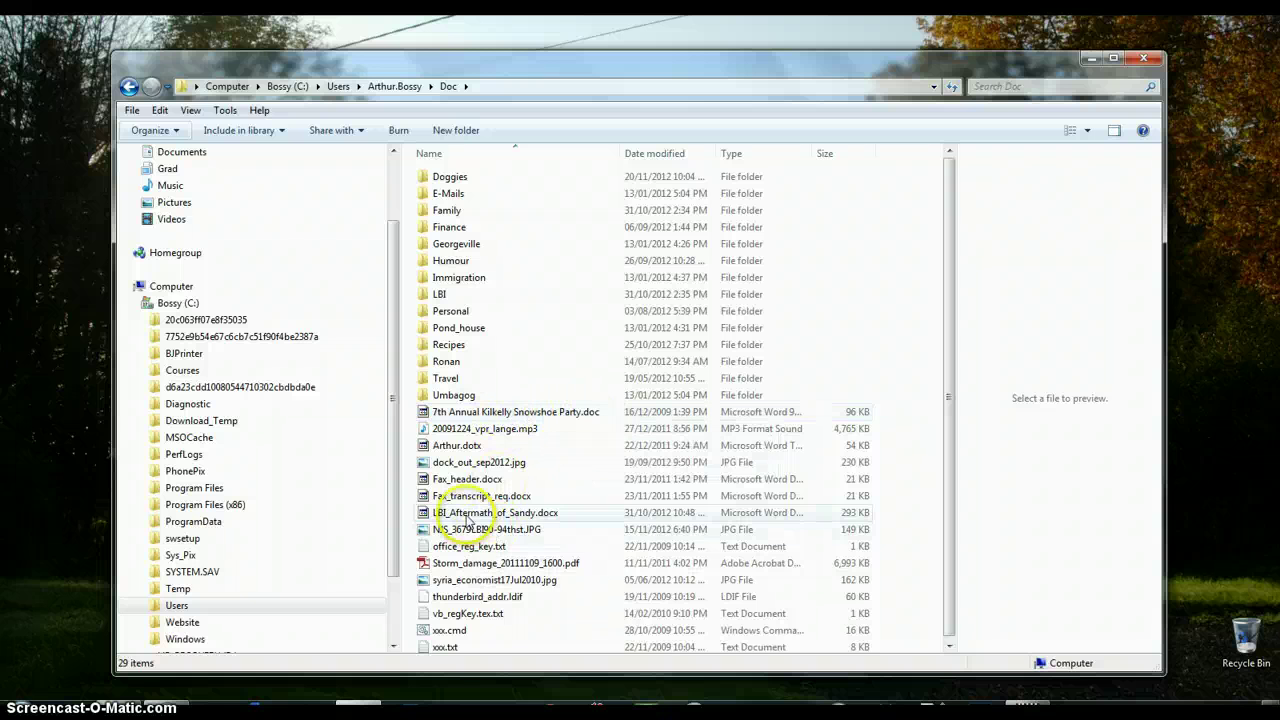
{"action": "mouse_move", "coordinate": [535, 517]}
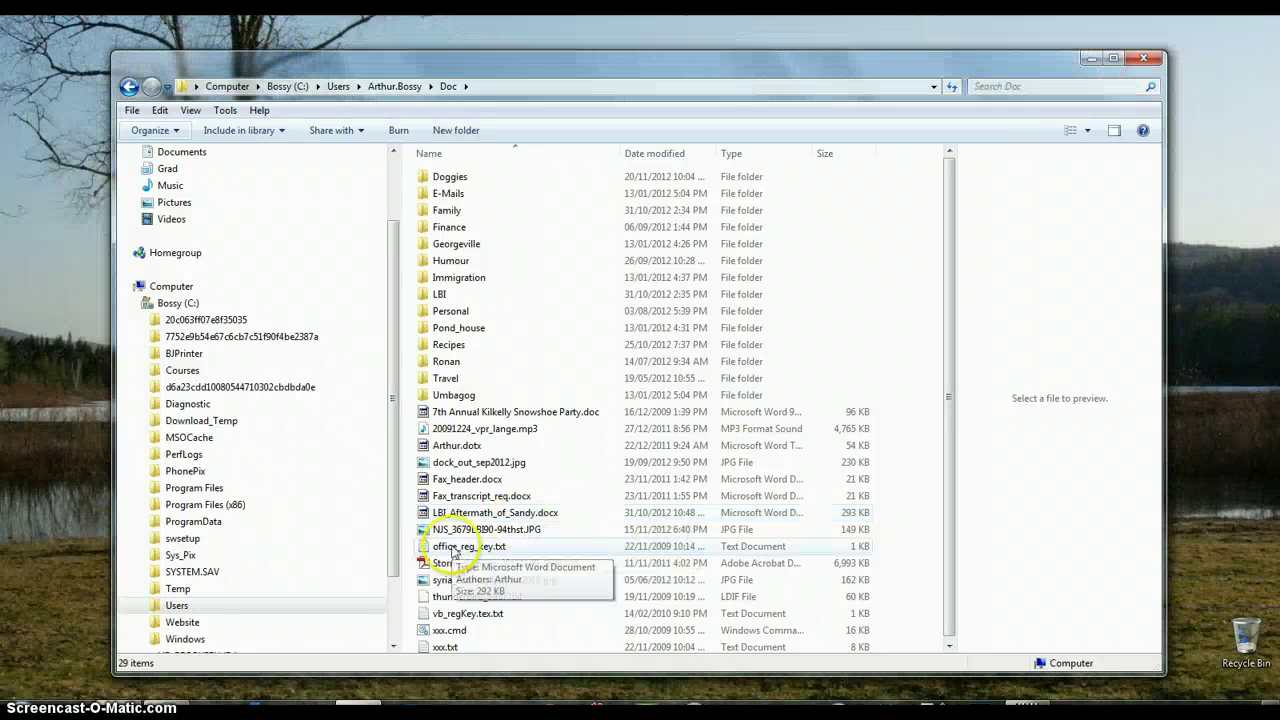
{"action": "mouse_move", "coordinate": [453, 553]}
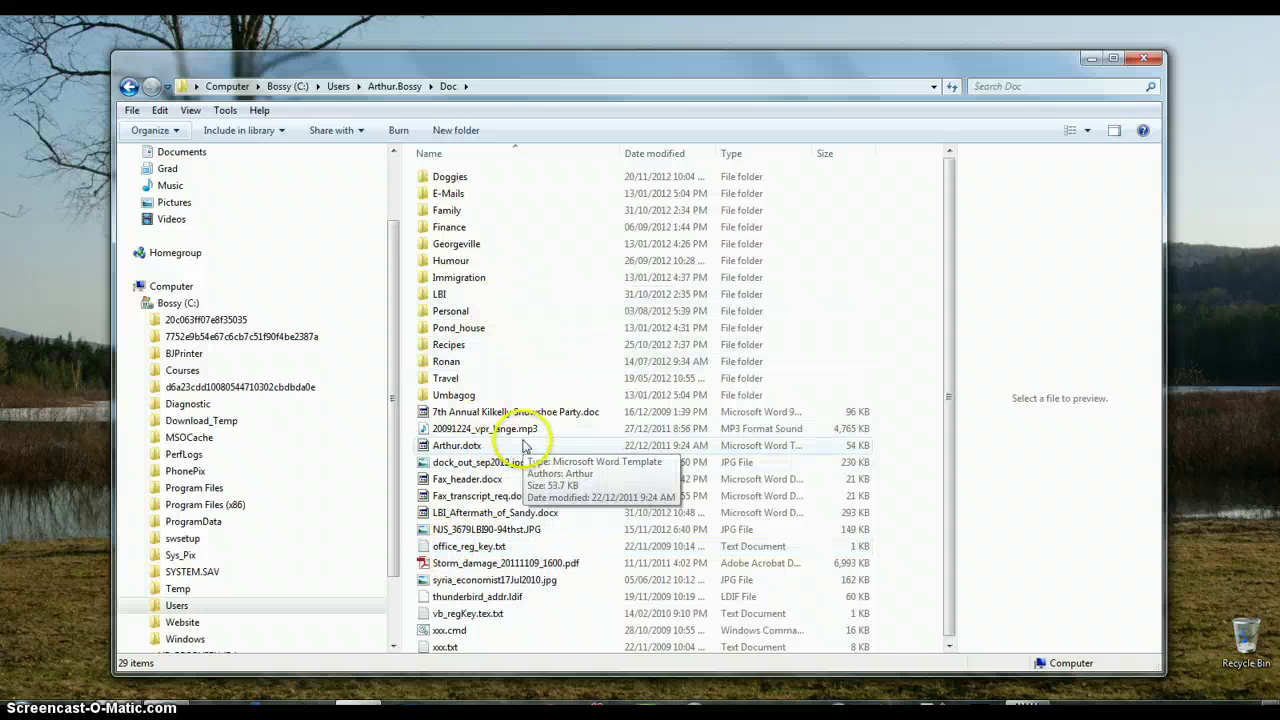
{"action": "mouse_move", "coordinate": [477, 422]}
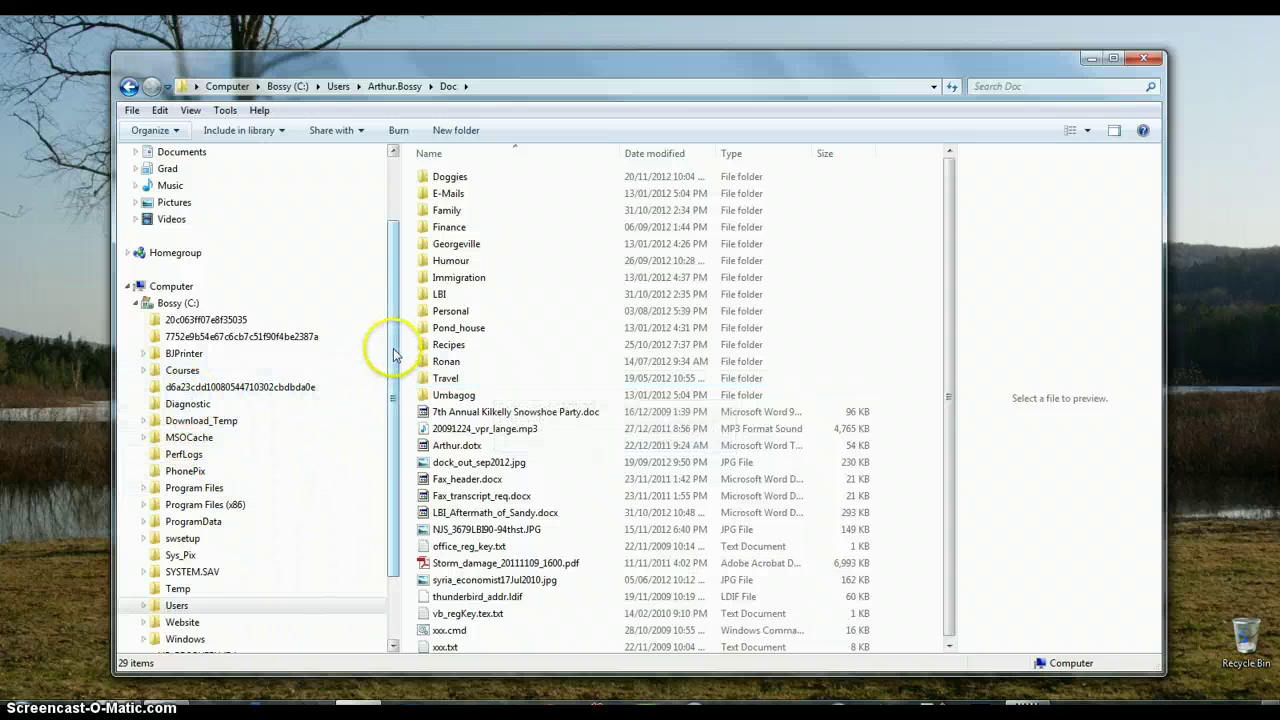
{"action": "mouse_move", "coordinate": [573, 373]}
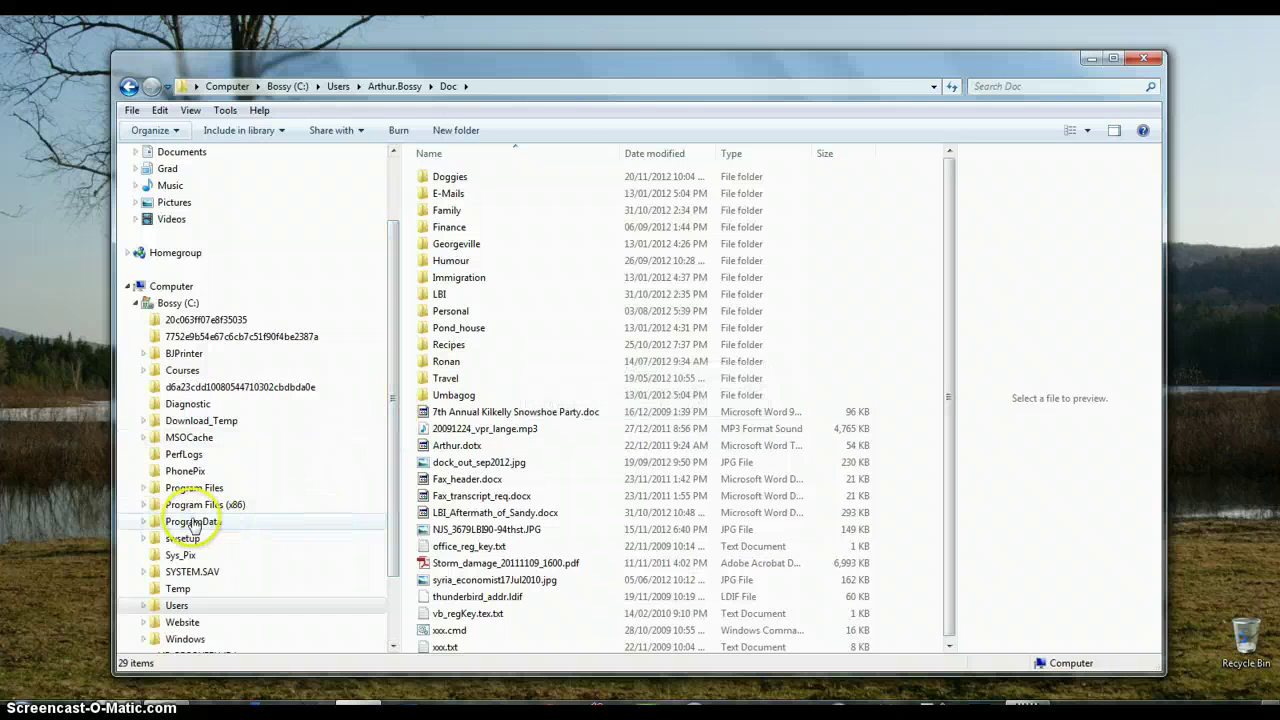
- Expand the C: drive's Users folder in the navigation tree to list its user profiles
{"action": "left_click_drag", "start_coordinate": [390, 428], "coordinate": [390, 500]}
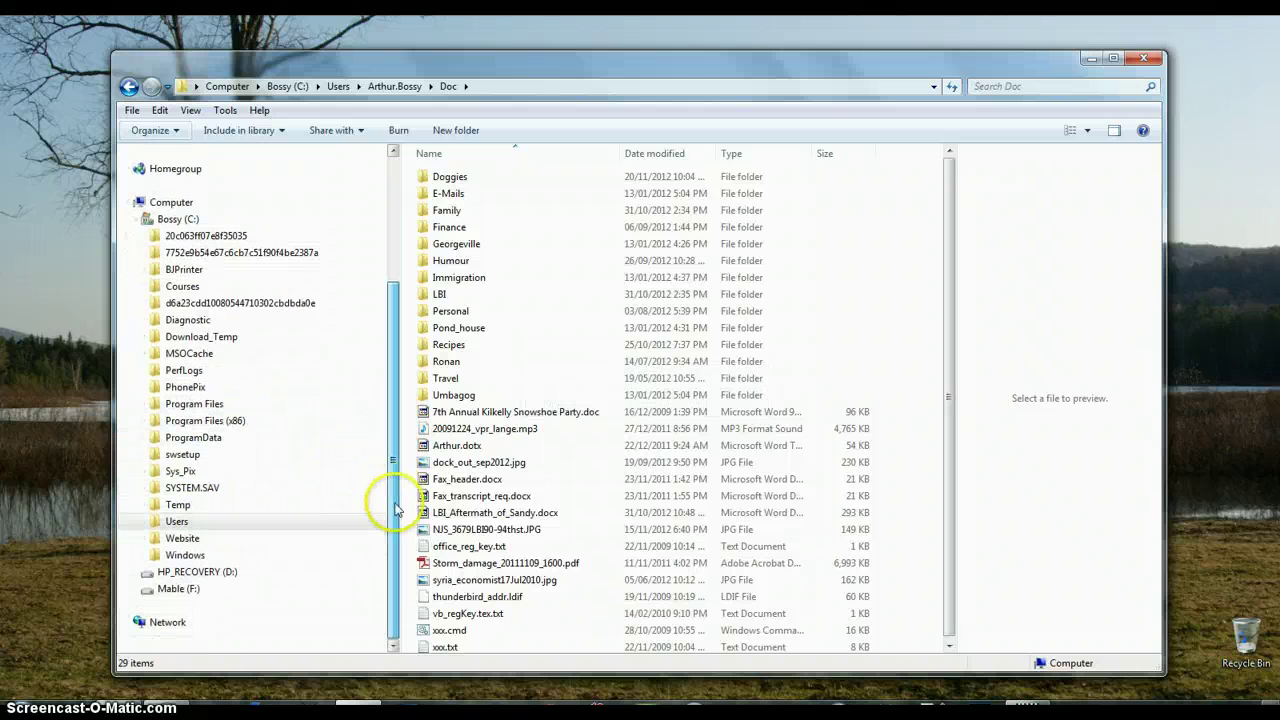
{"action": "left_click", "coordinate": [143, 522]}
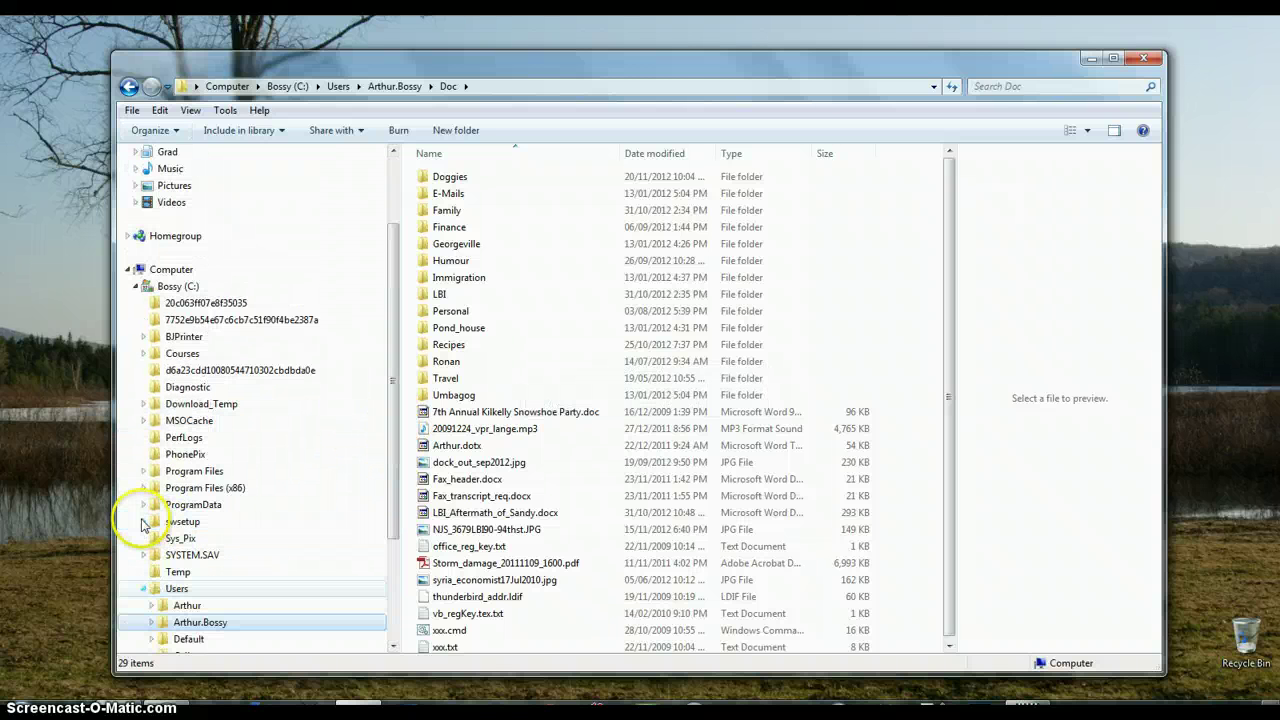
{"action": "left_click_drag", "start_coordinate": [392, 458], "coordinate": [393, 503]}
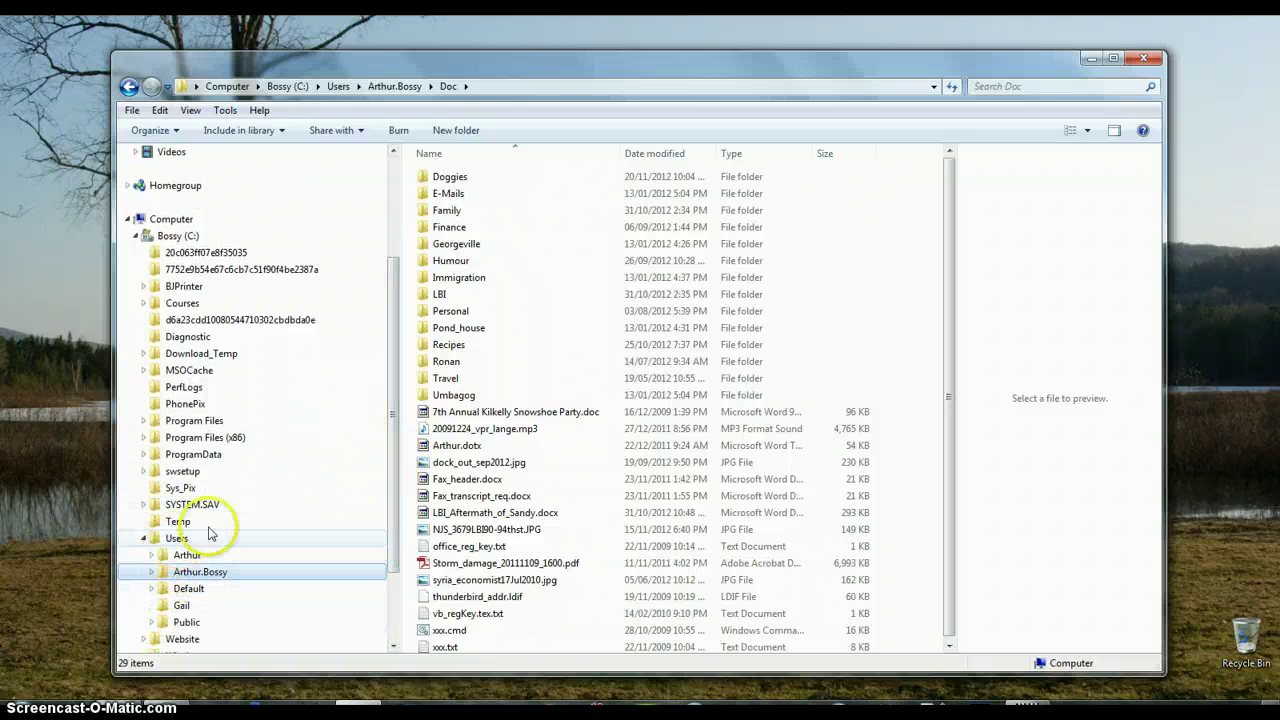
- Enable "Show all folders" and "Automatically expand to current folder" for the navigation pane, and accept the folder options
{"action": "left_click", "coordinate": [152, 131]}
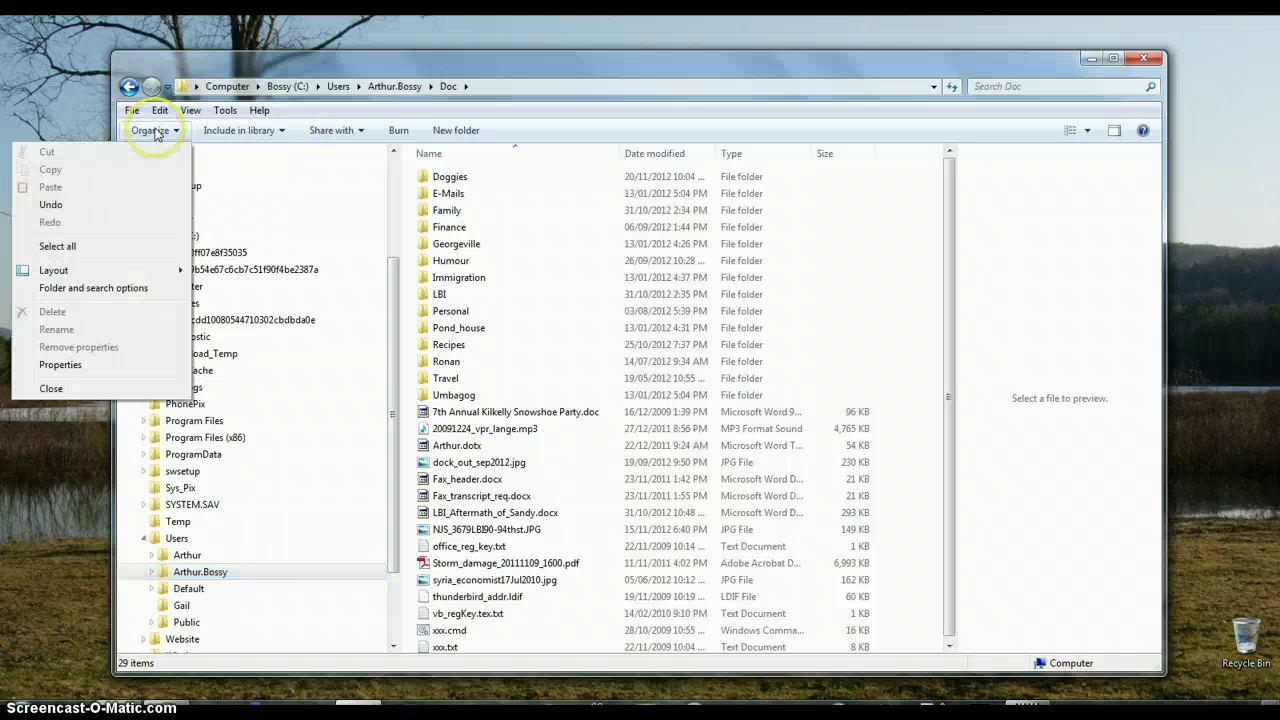
{"action": "left_click", "coordinate": [130, 289]}
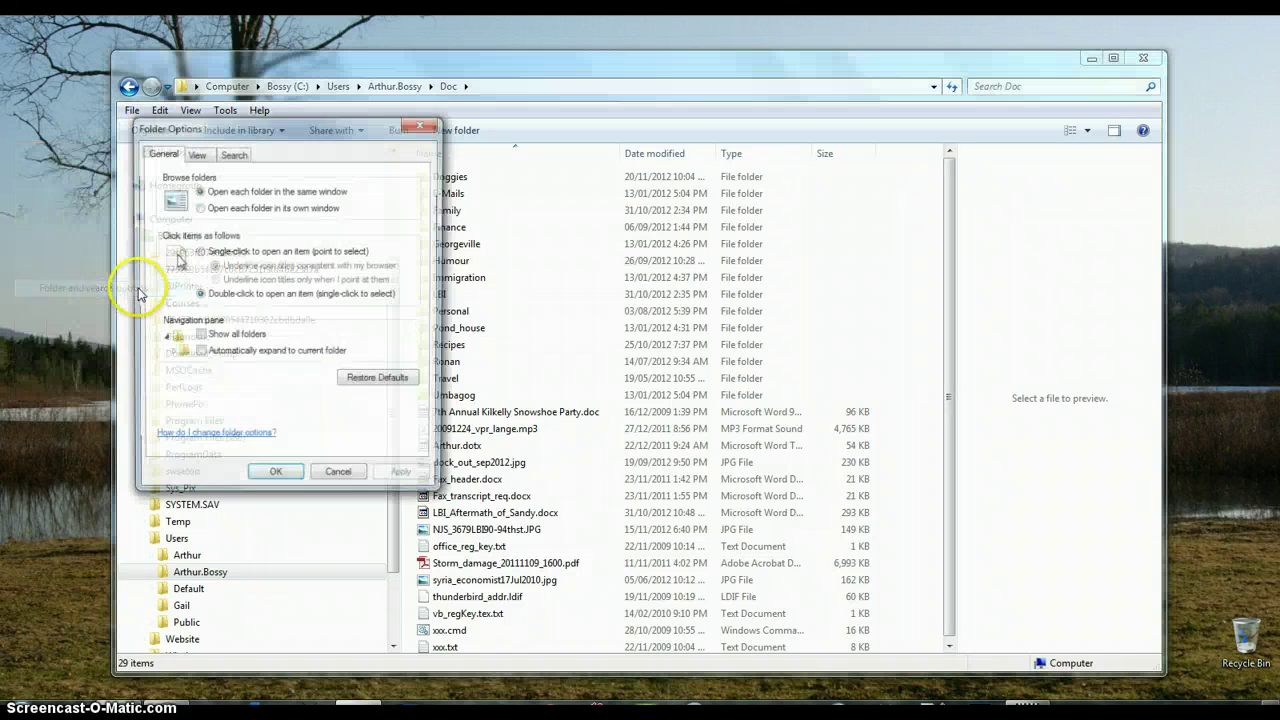
{"action": "left_click", "coordinate": [199, 337]}
{"action": "left_click", "coordinate": [199, 353]}
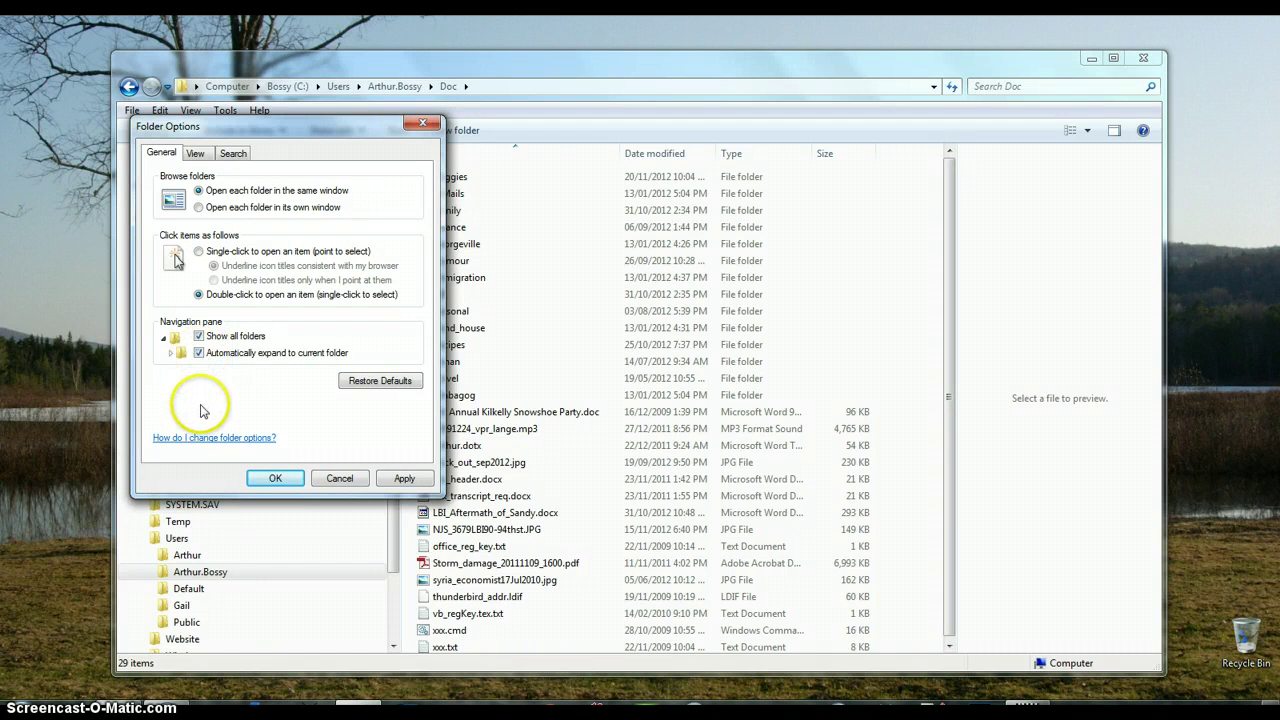
{"action": "left_click", "coordinate": [275, 479]}
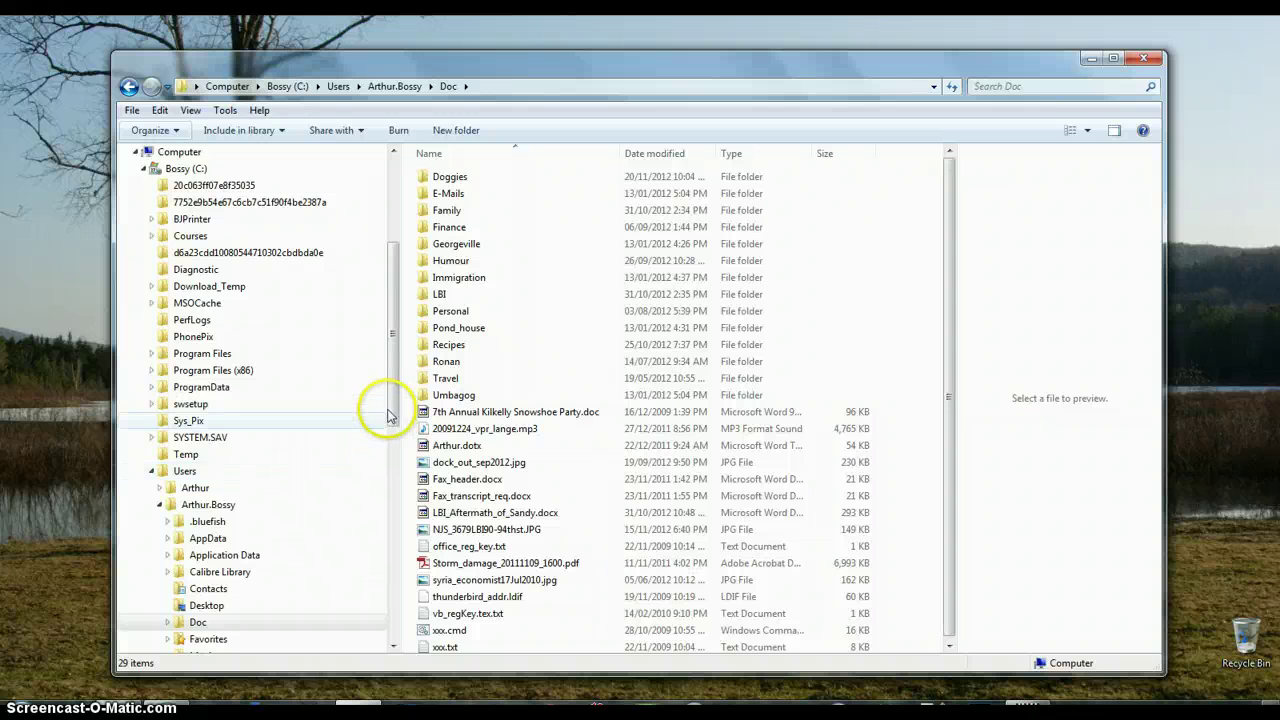
- View My Documents and Application Data through the folder tree, and return to the user profile folder with its branch collapsed
{"action": "left_click_drag", "start_coordinate": [390, 405], "coordinate": [395, 462]}
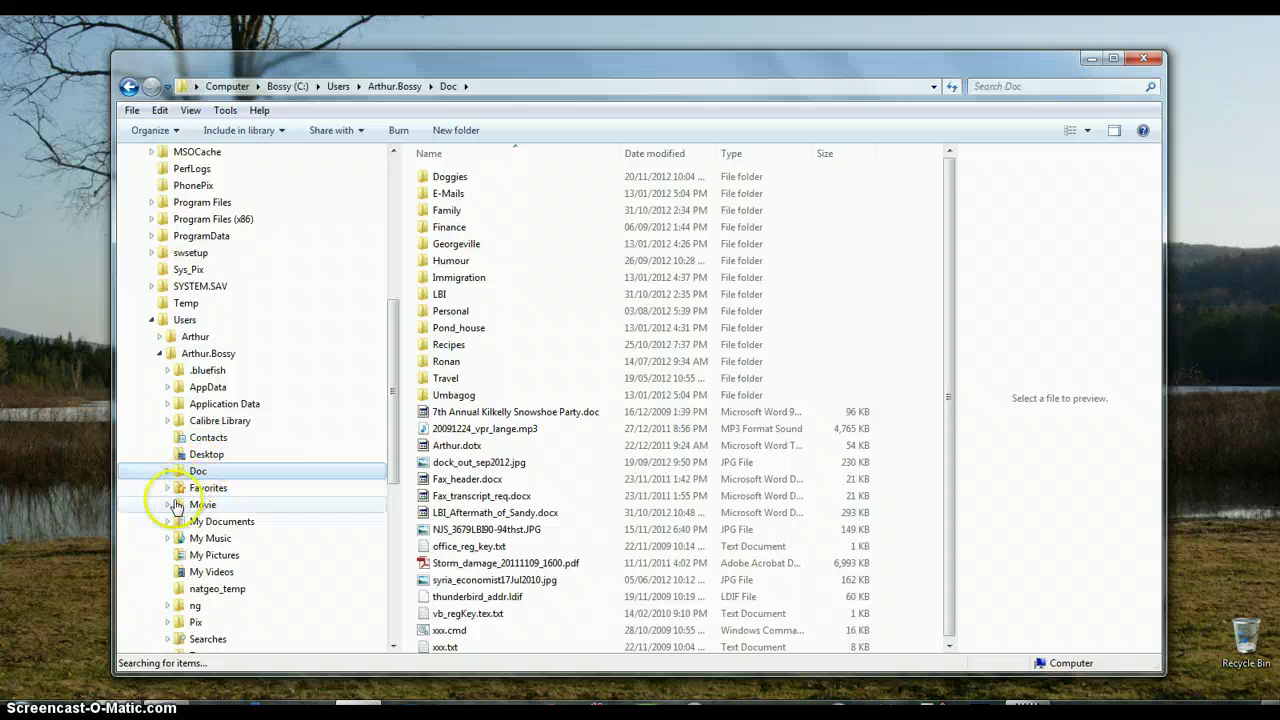
{"action": "left_click", "coordinate": [212, 525]}
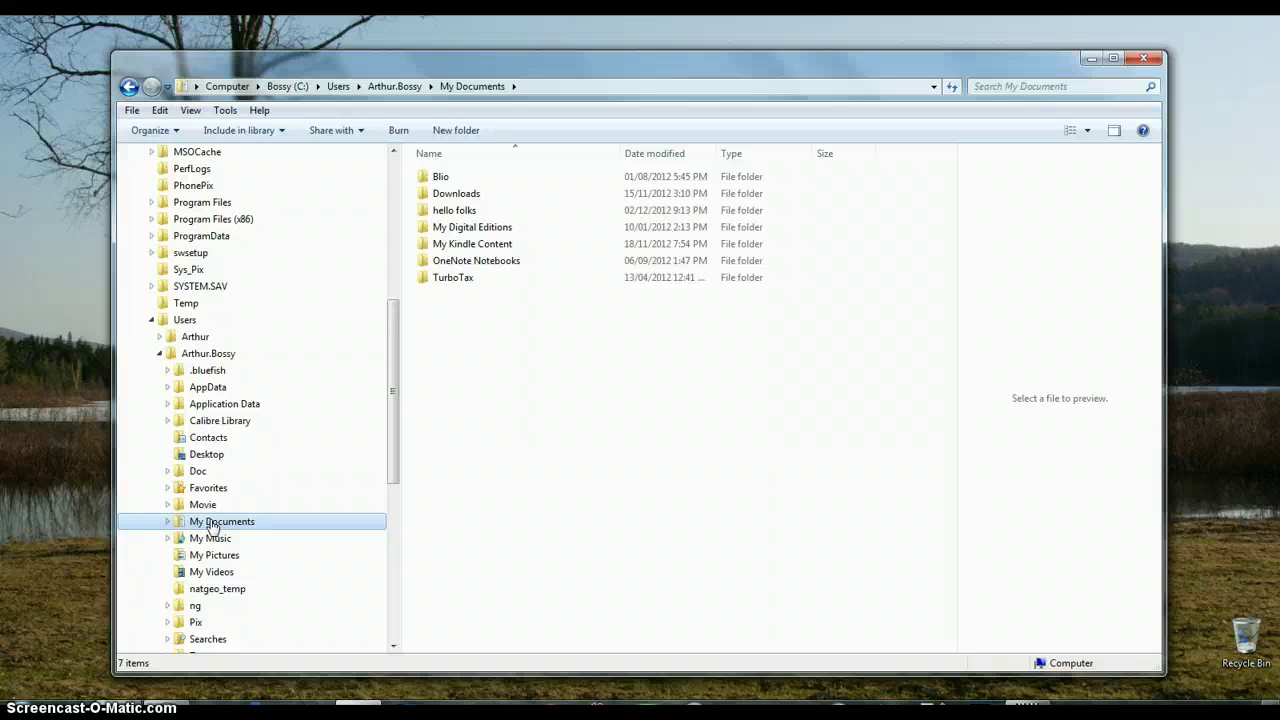
{"action": "left_click_drag", "start_coordinate": [395, 404], "coordinate": [398, 462]}
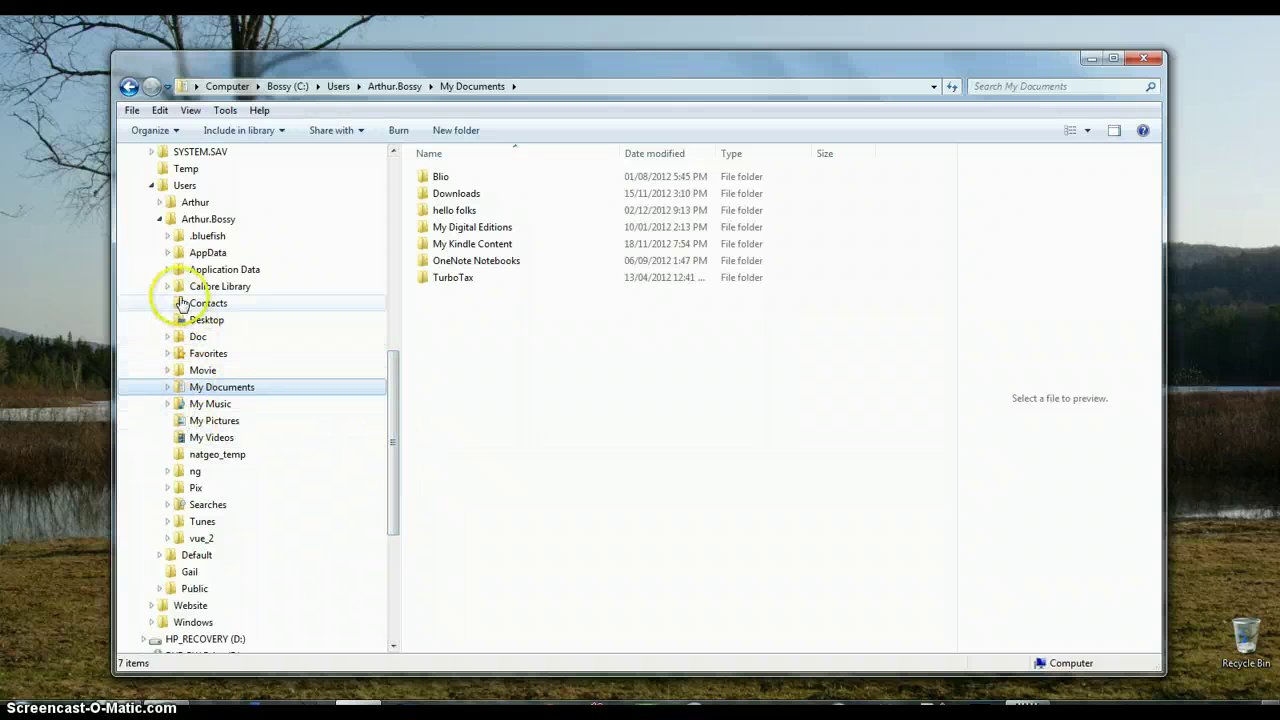
{"action": "left_click", "coordinate": [198, 224]}
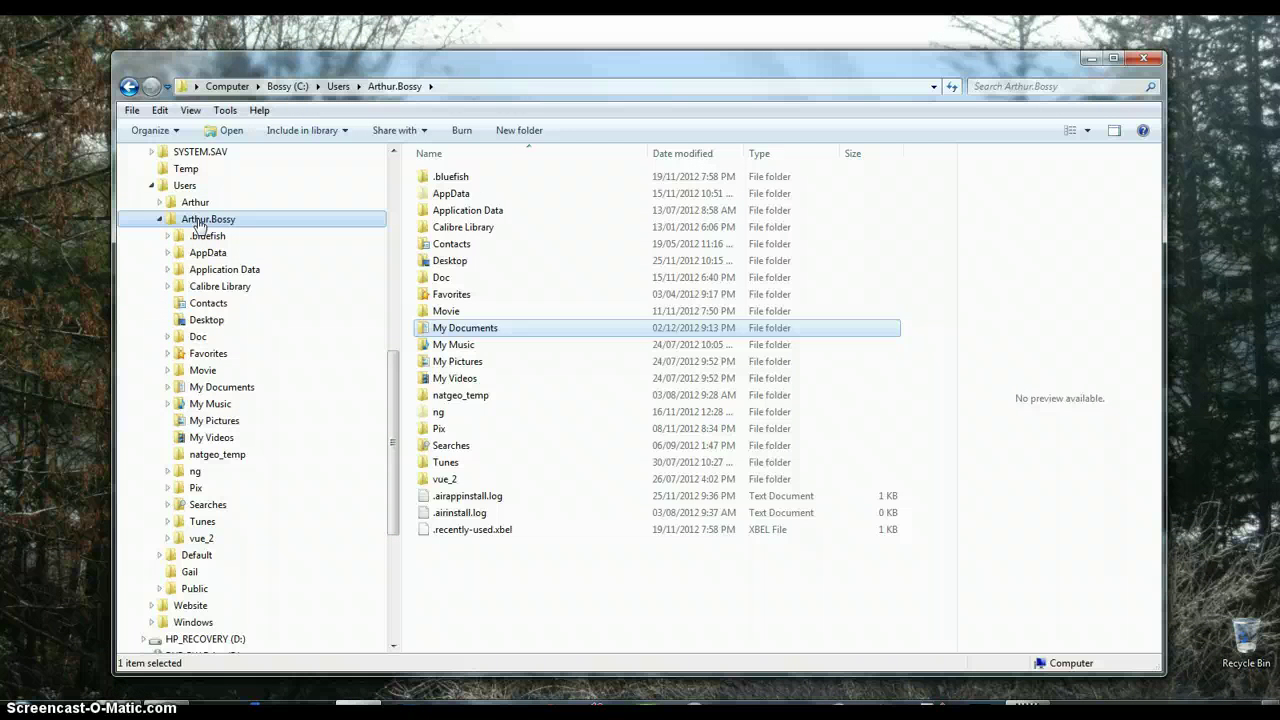
{"action": "left_click", "coordinate": [202, 272]}
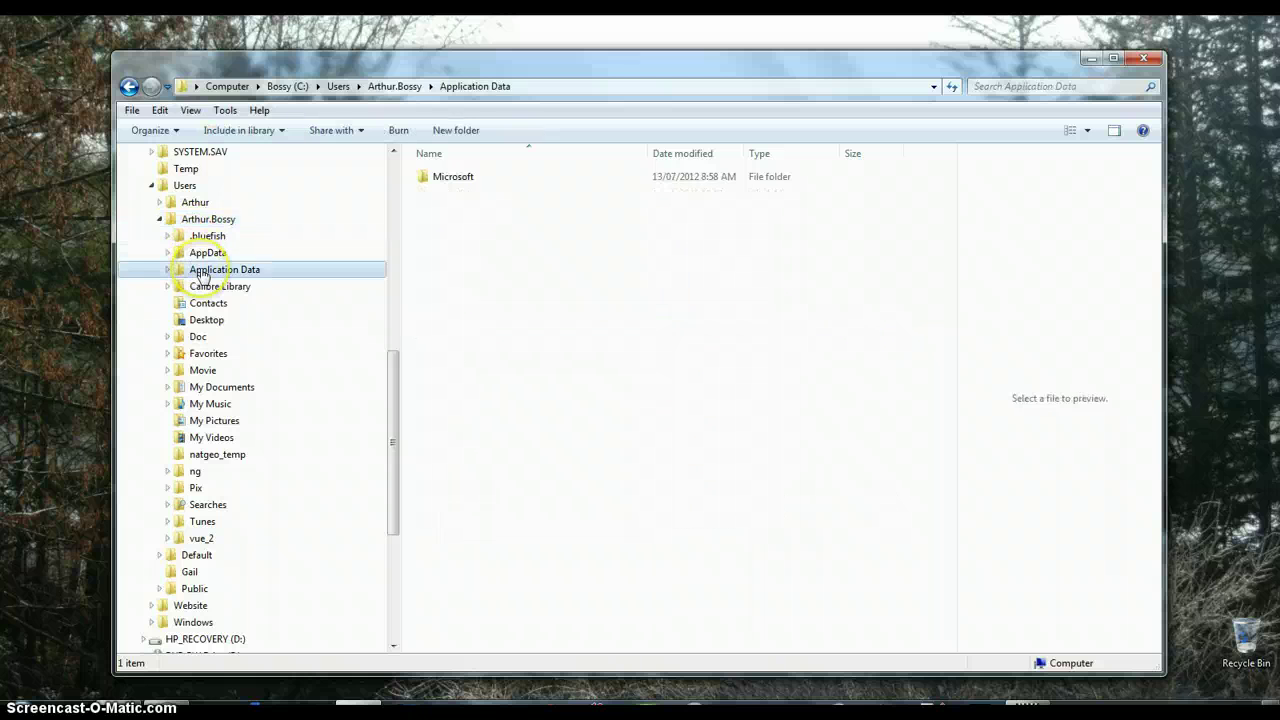
{"action": "left_click", "coordinate": [160, 220]}
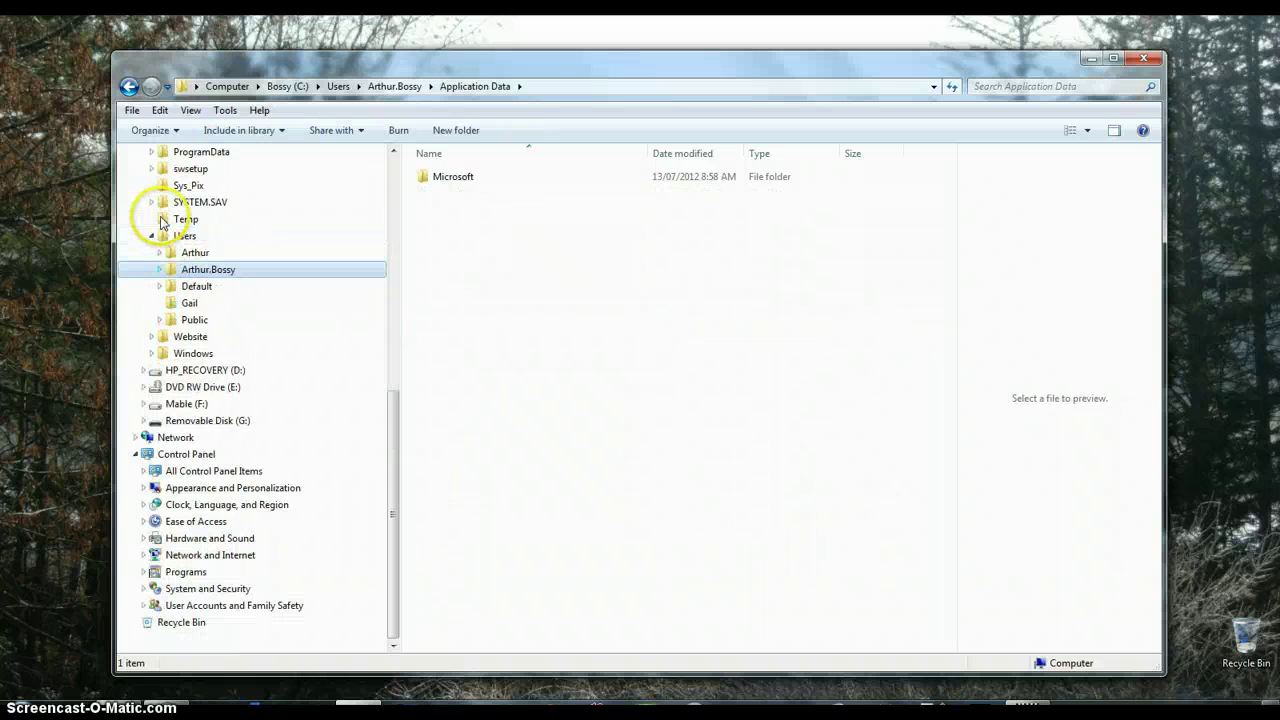
{"action": "left_click", "coordinate": [183, 272]}
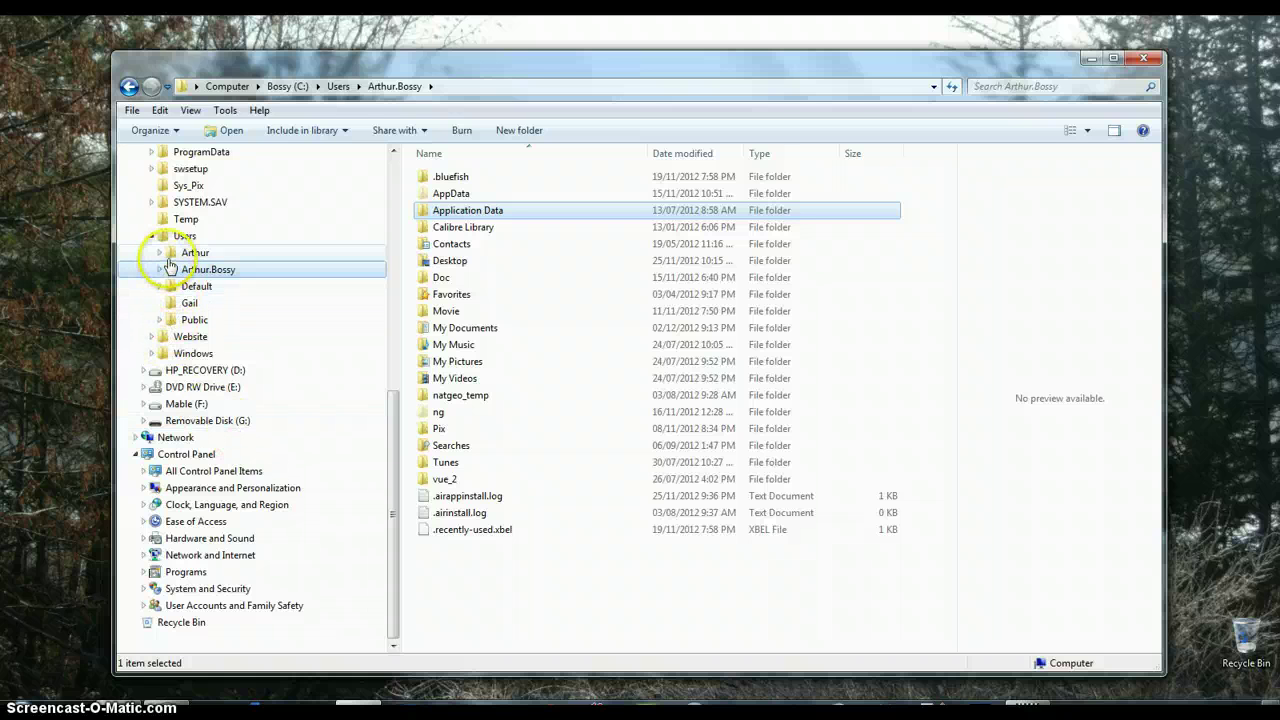
- Go to the C: drive, and from its contents list open Users and the same user profile folder
{"action": "left_click_drag", "start_coordinate": [391, 406], "coordinate": [405, 168]}
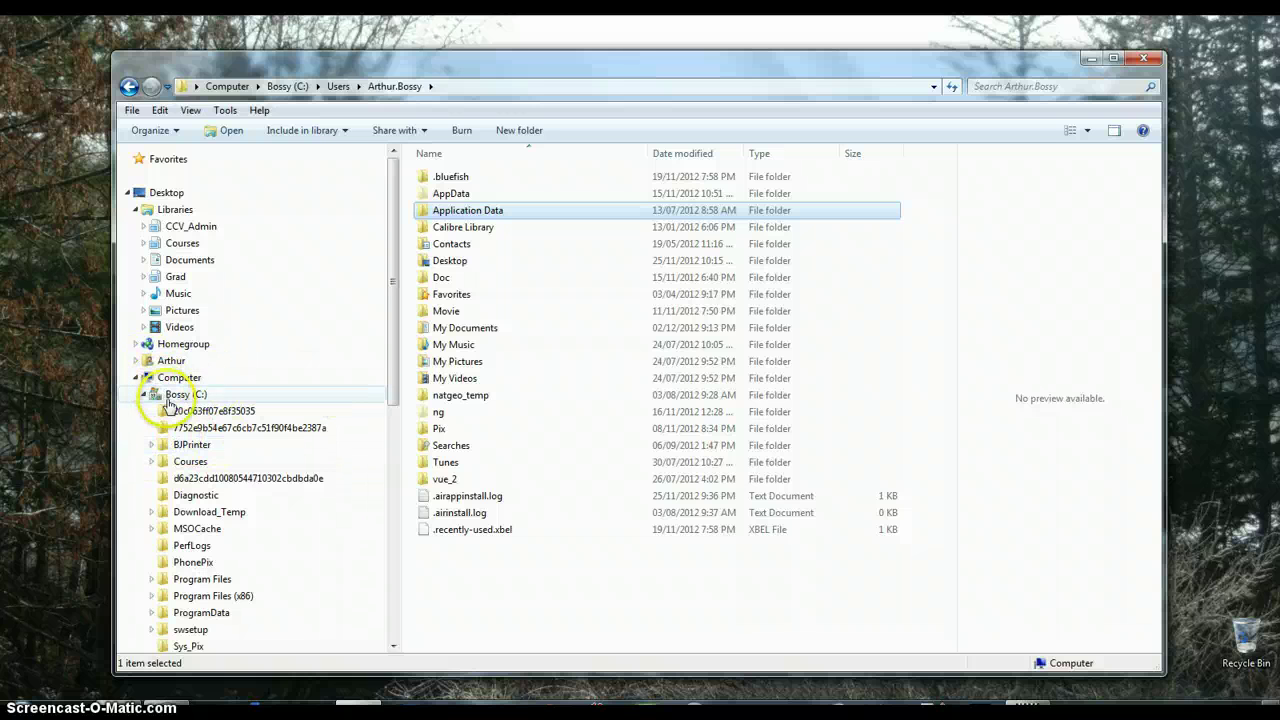
{"action": "left_click", "coordinate": [180, 396]}
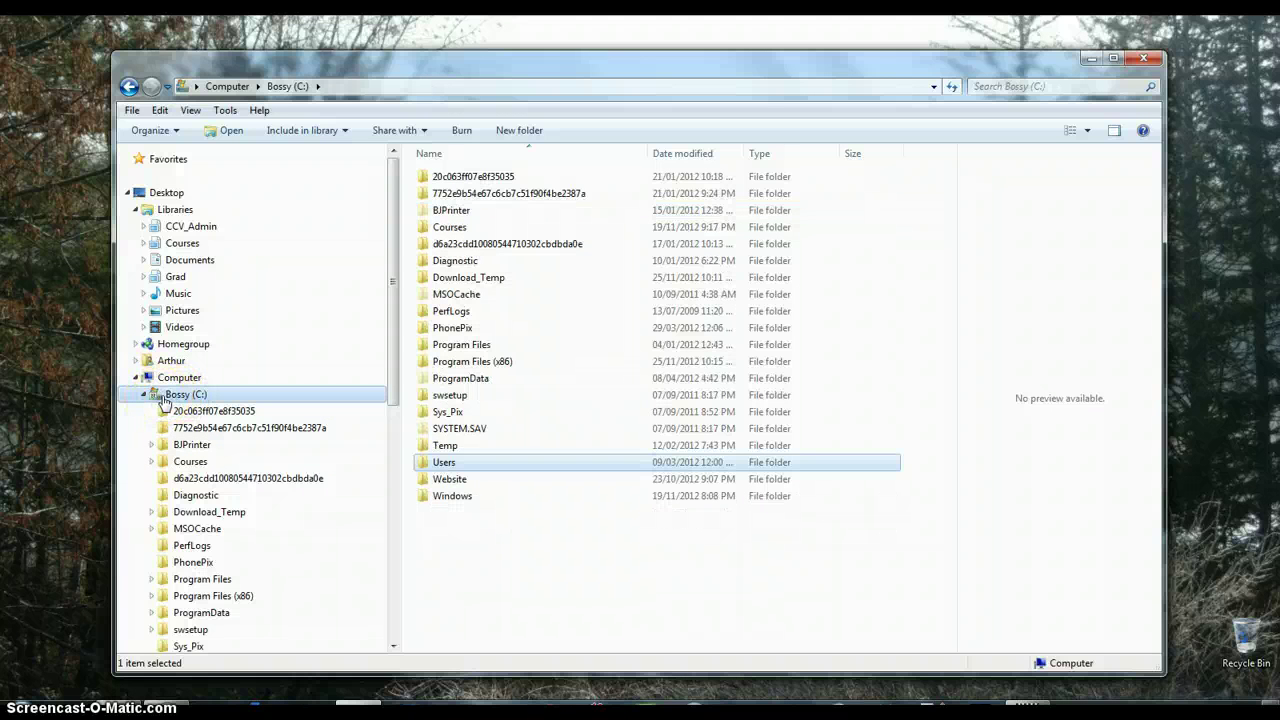
{"action": "left_click", "coordinate": [440, 463]}
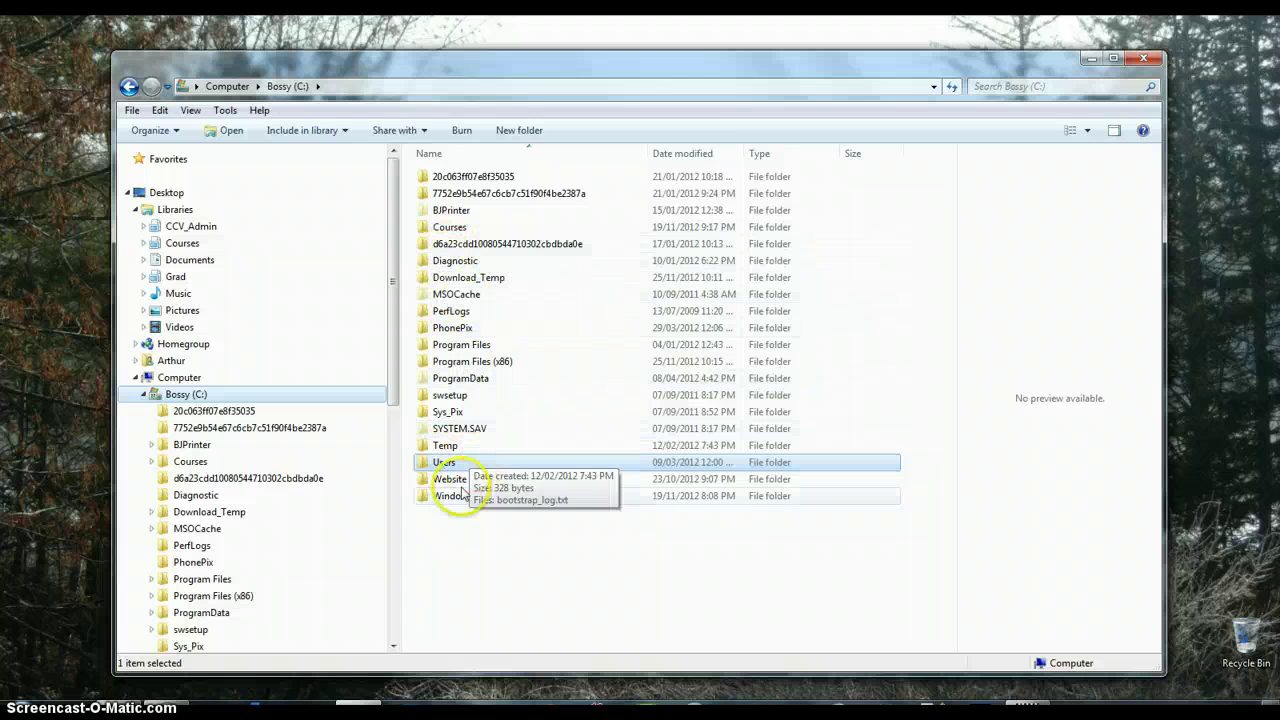
{"action": "double_click", "coordinate": [448, 463]}
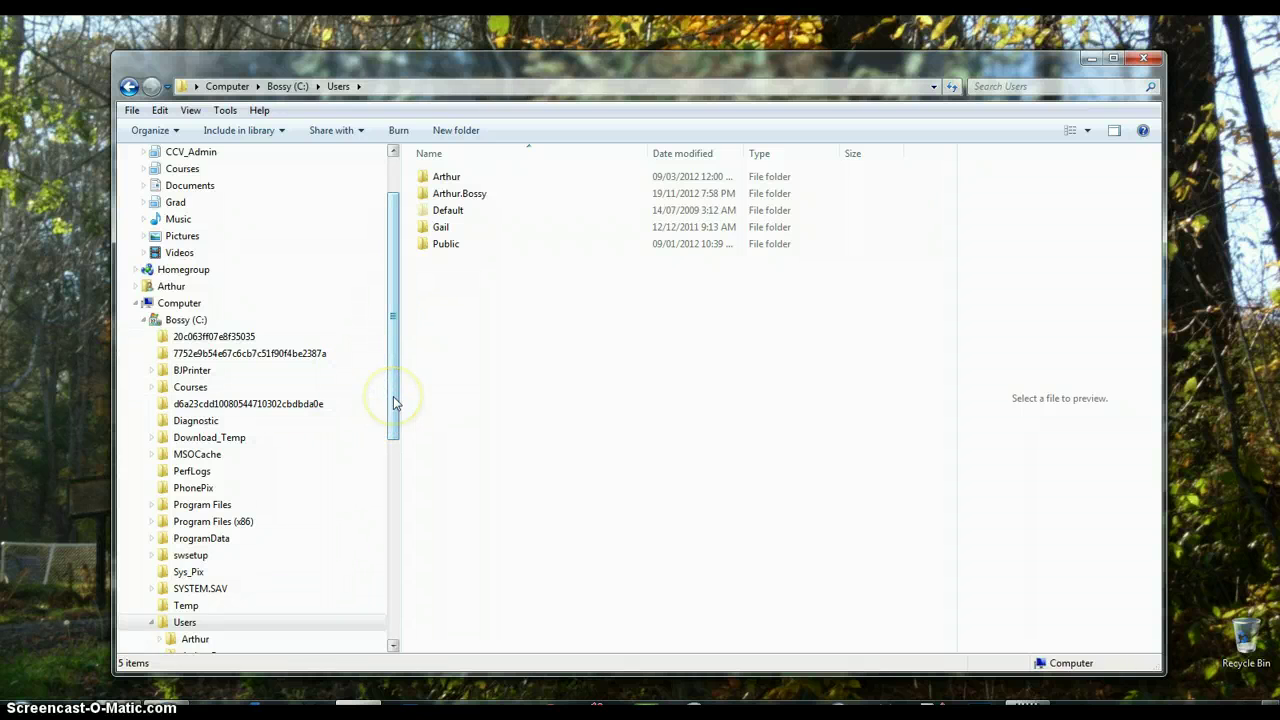
{"action": "left_click_drag", "start_coordinate": [394, 400], "coordinate": [406, 472]}
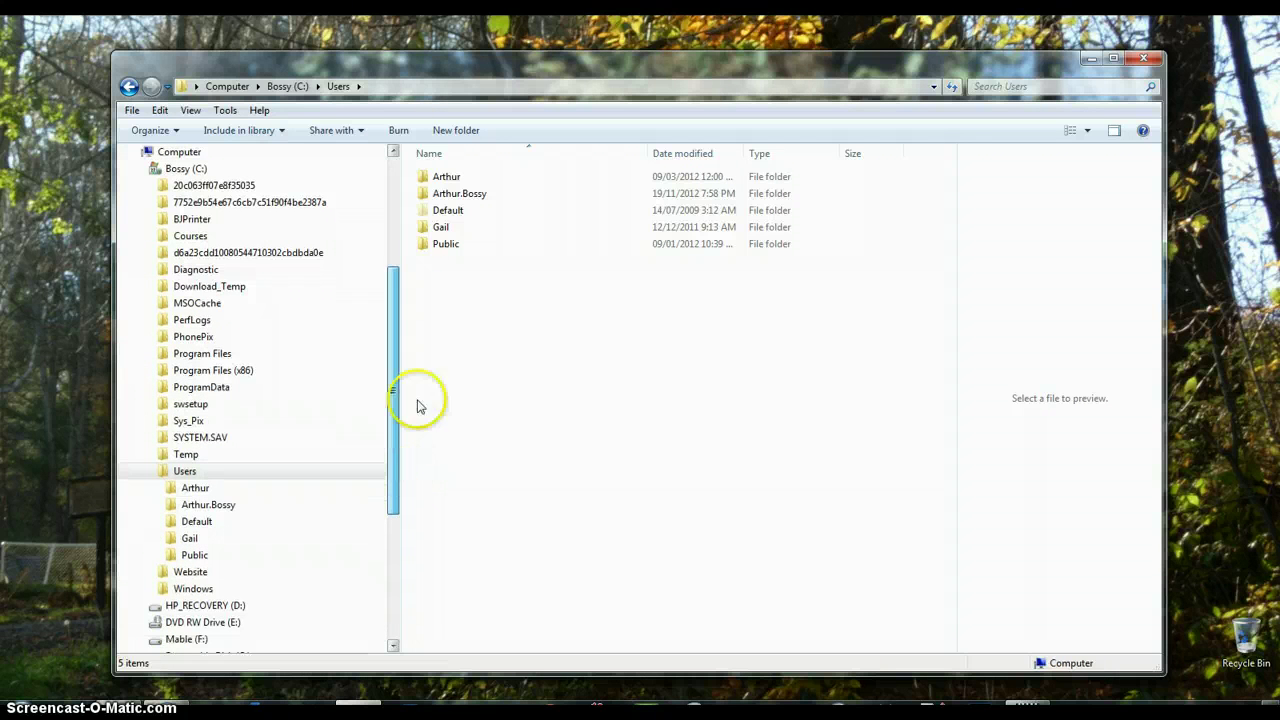
{"action": "double_click", "coordinate": [452, 194]}
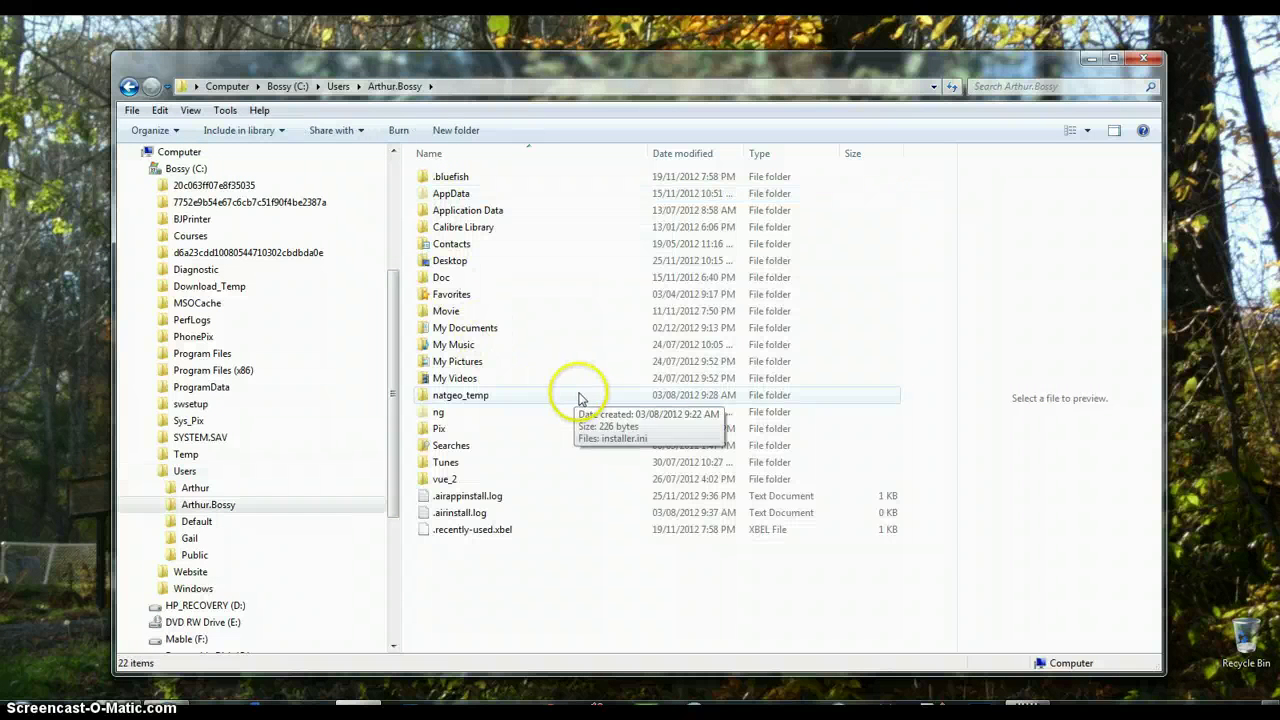